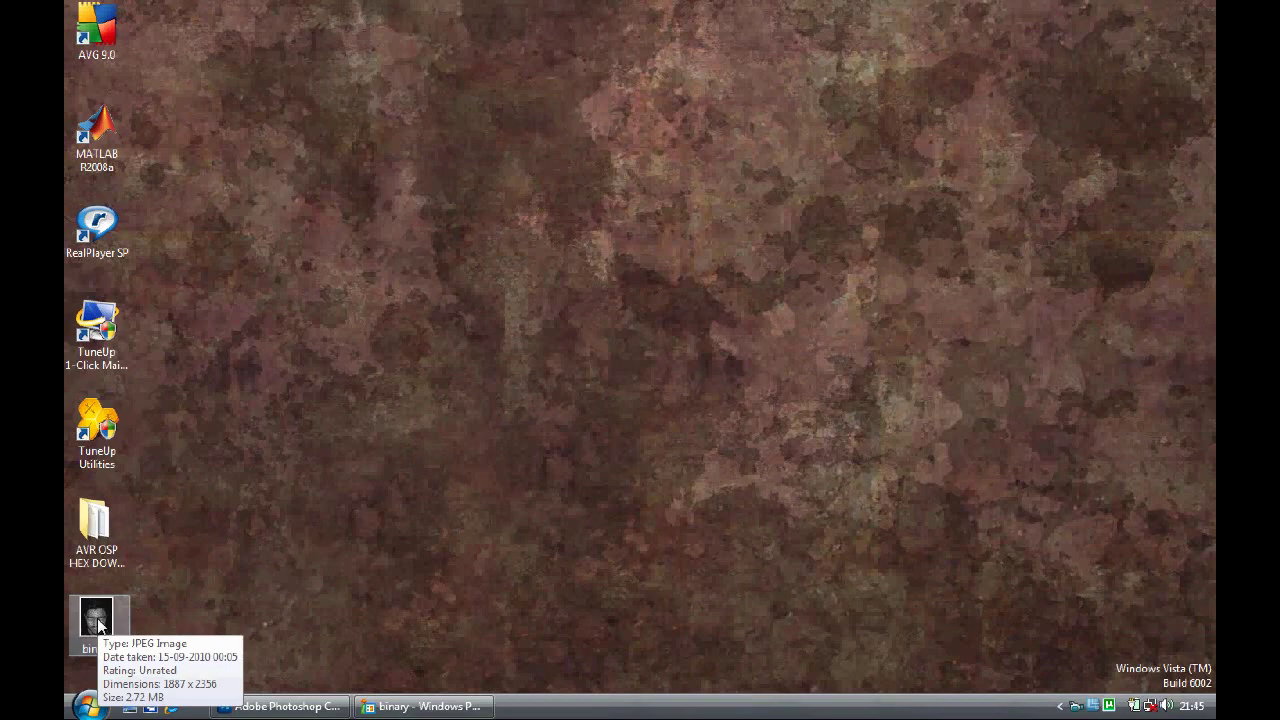
View the finished binary portrait image from the desktop and minimize its viewer
double_click(98, 625)
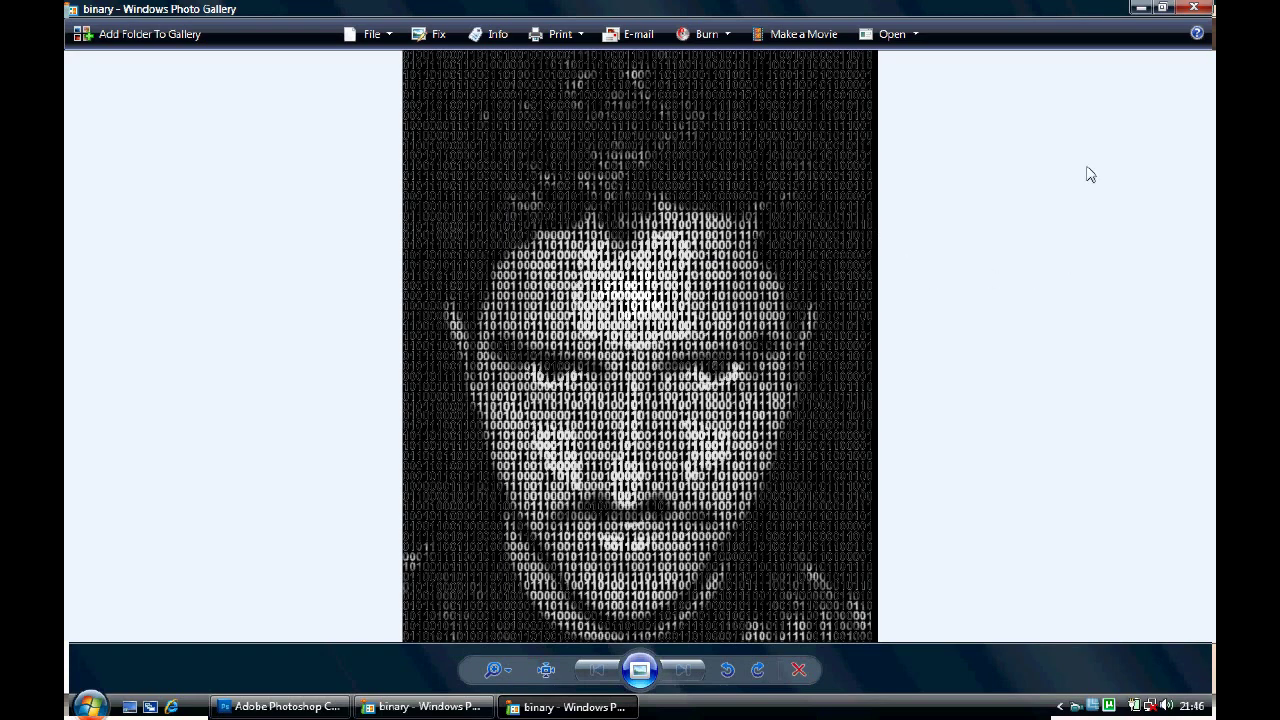
left_click(1141, 10)
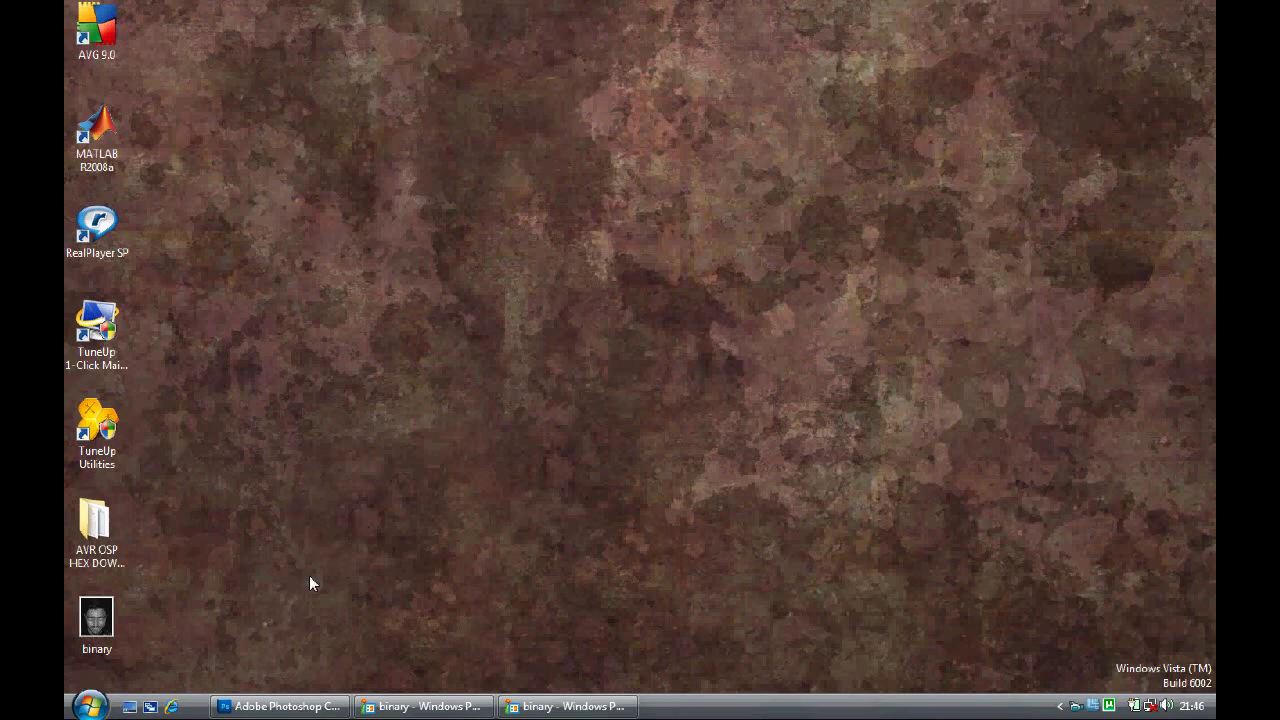
Switch to Photoshop, open the portrait photo DSC02867 from the MA WORK PICS folder and dock its window as a tab
left_click(275, 700)
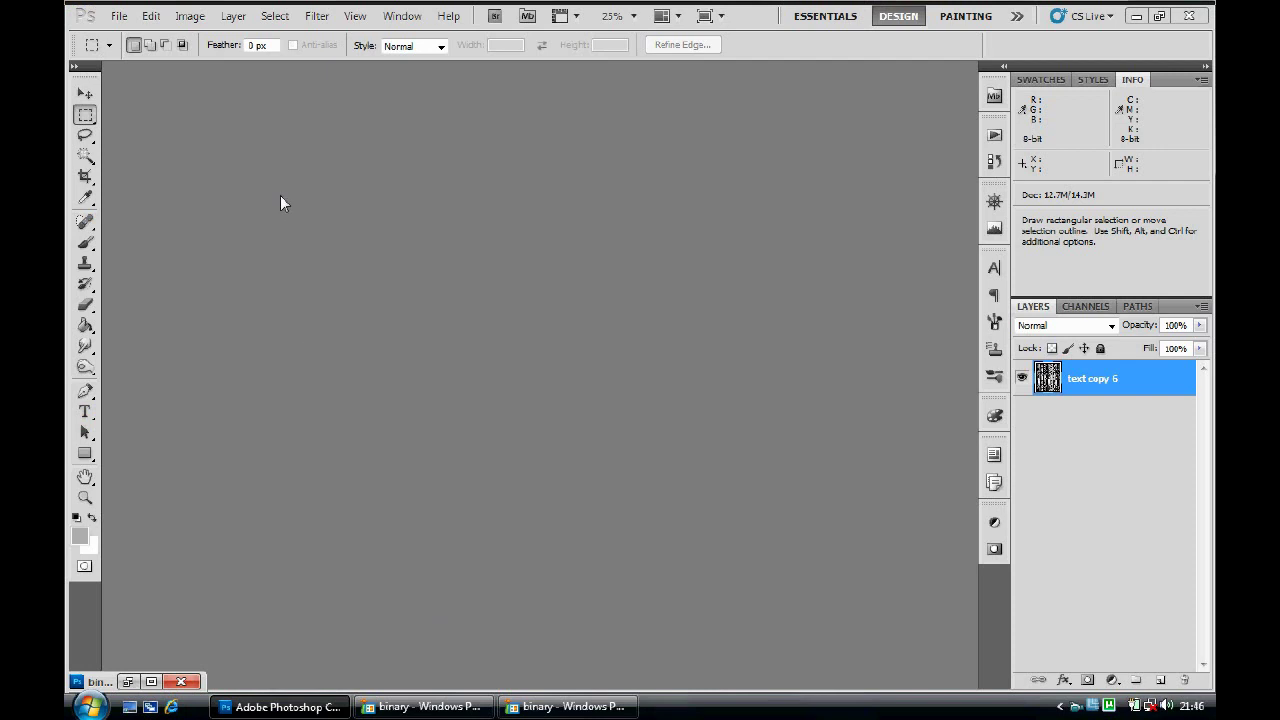
left_click(124, 16)
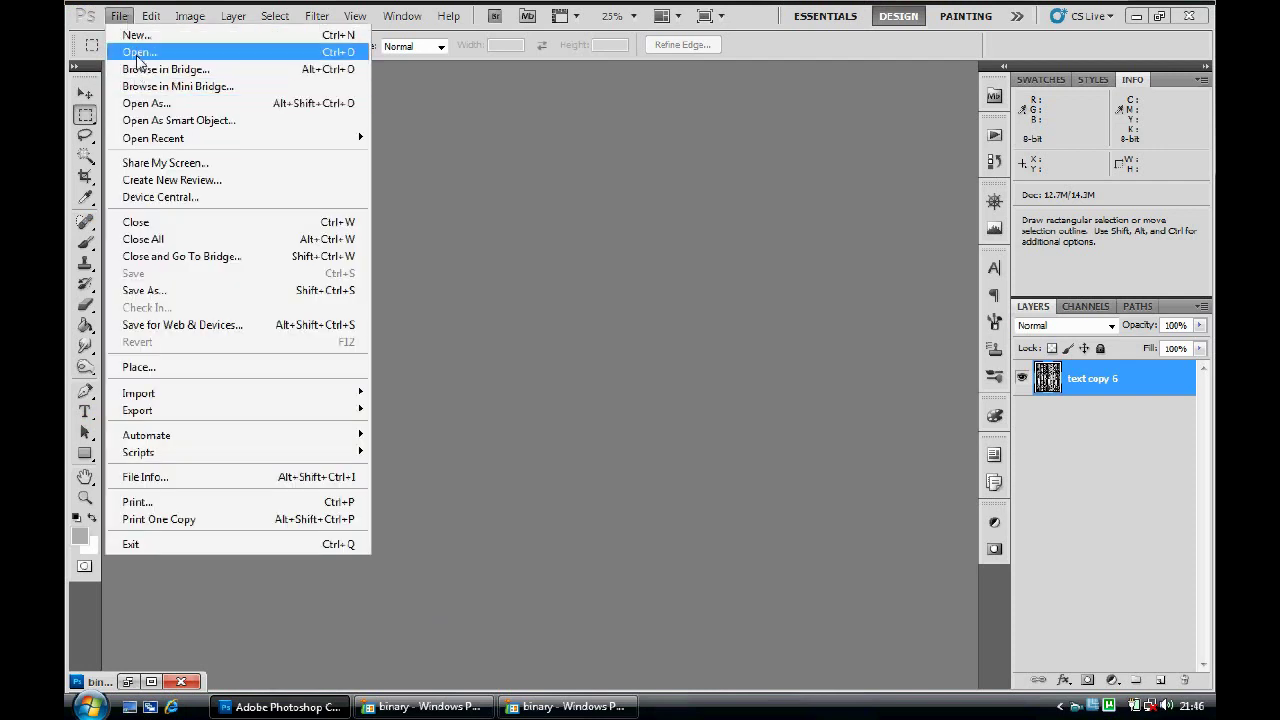
left_click(140, 48)
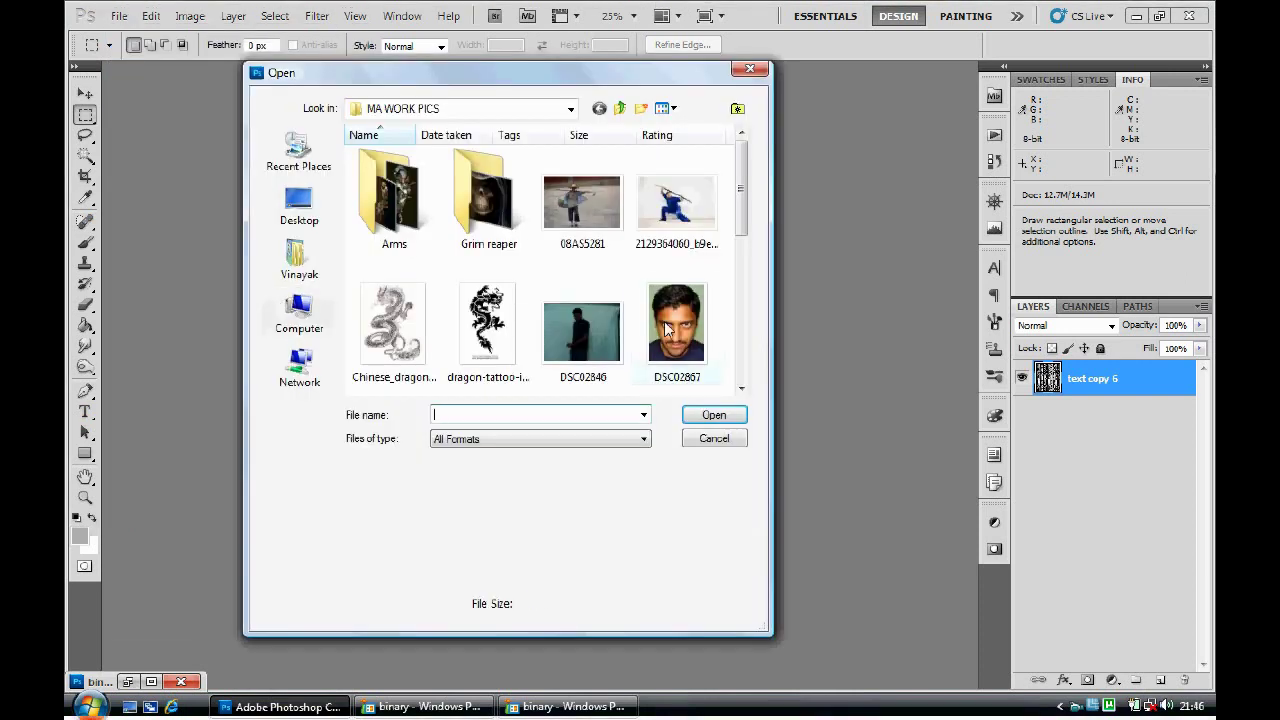
left_click(667, 329)
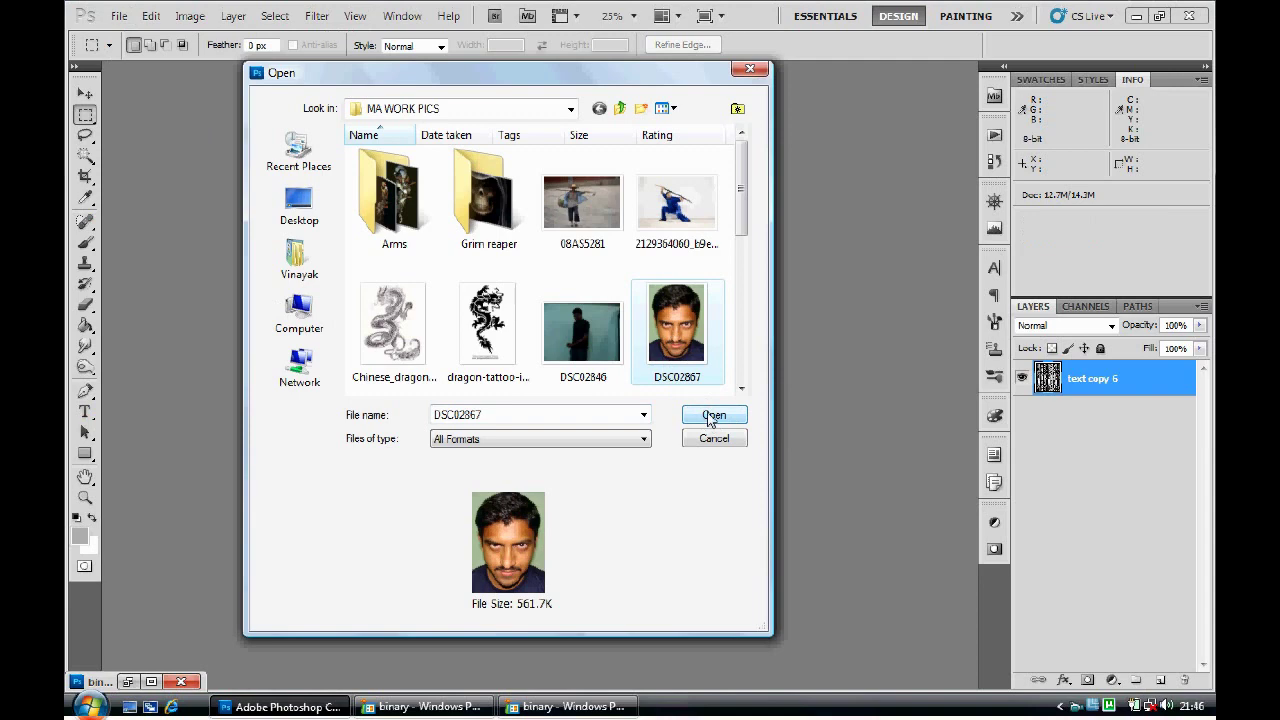
left_click(711, 416)
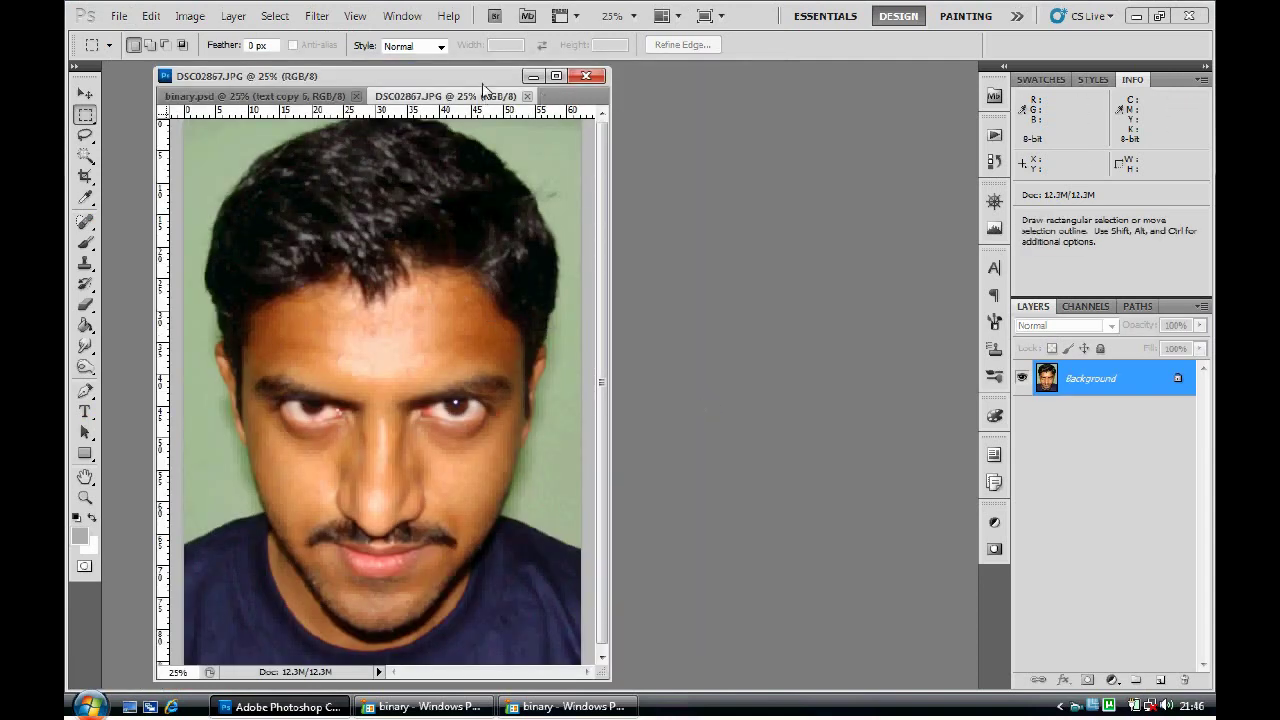
left_click_drag(488, 92, 435, 75)
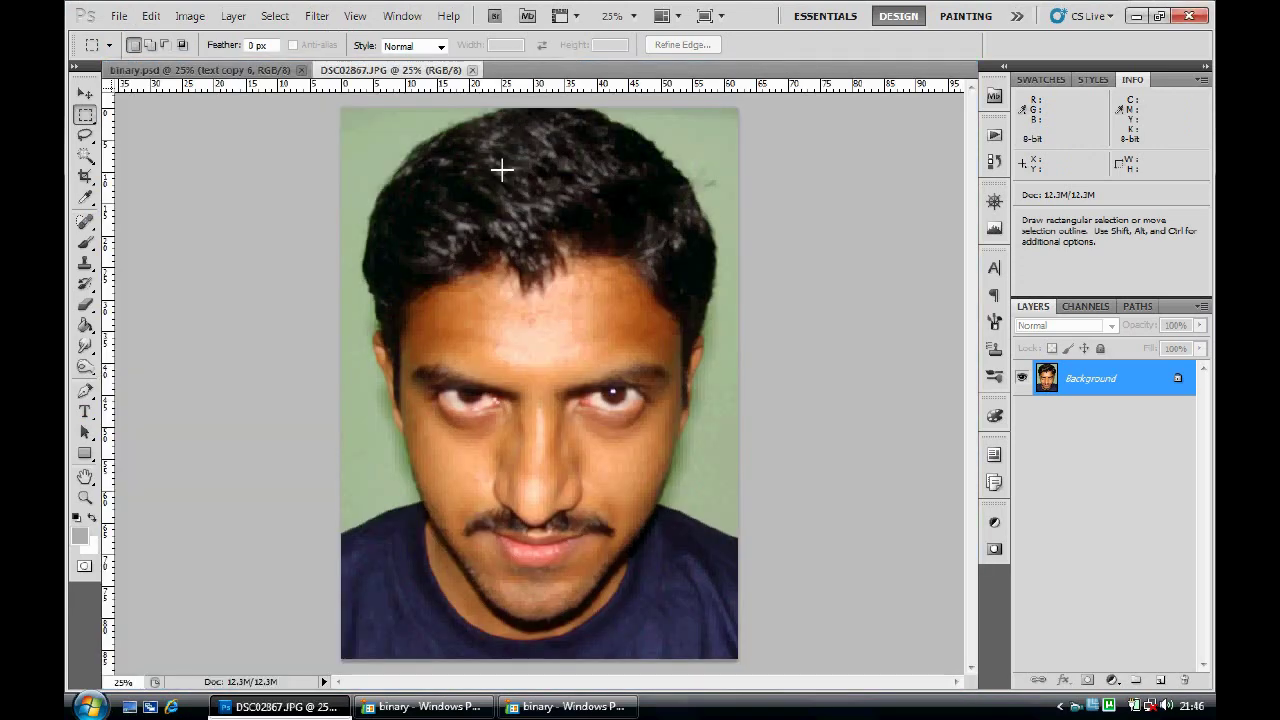
Convert the locked Background into a regular layer named face
double_click(1097, 385)
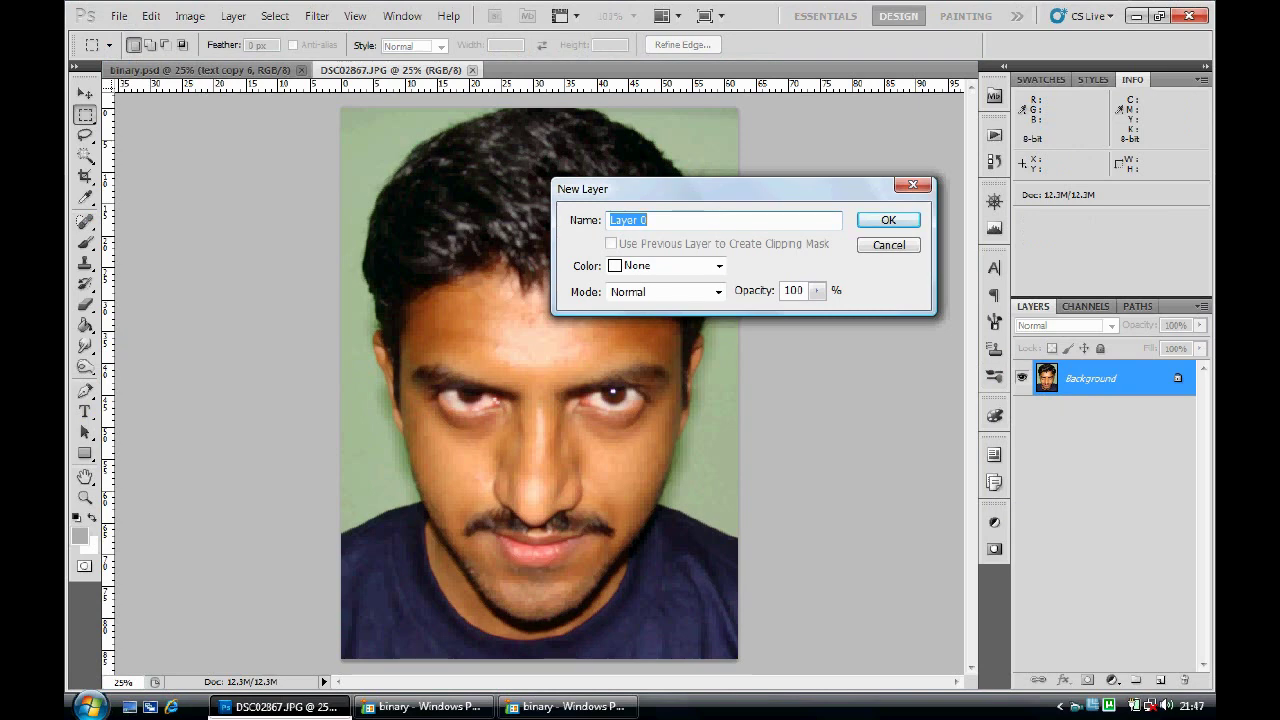
type("face")
key("Return")
left_click(1128, 450)
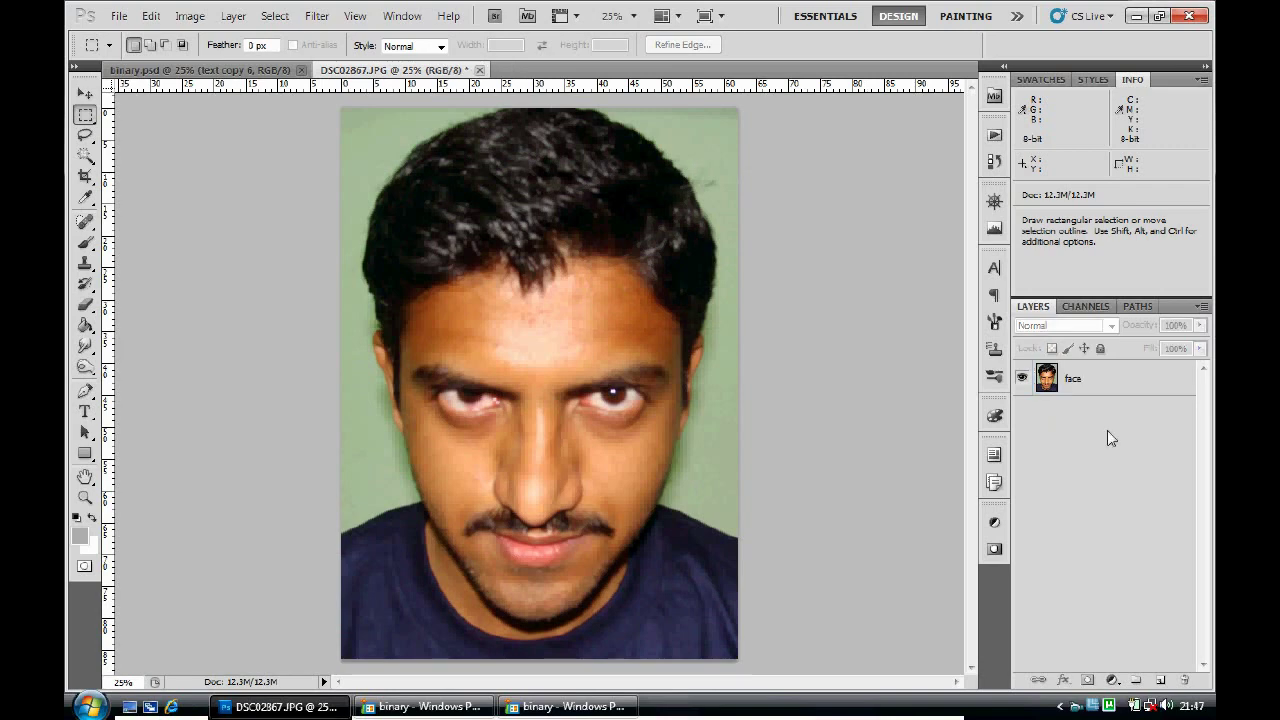
left_click(1082, 388)
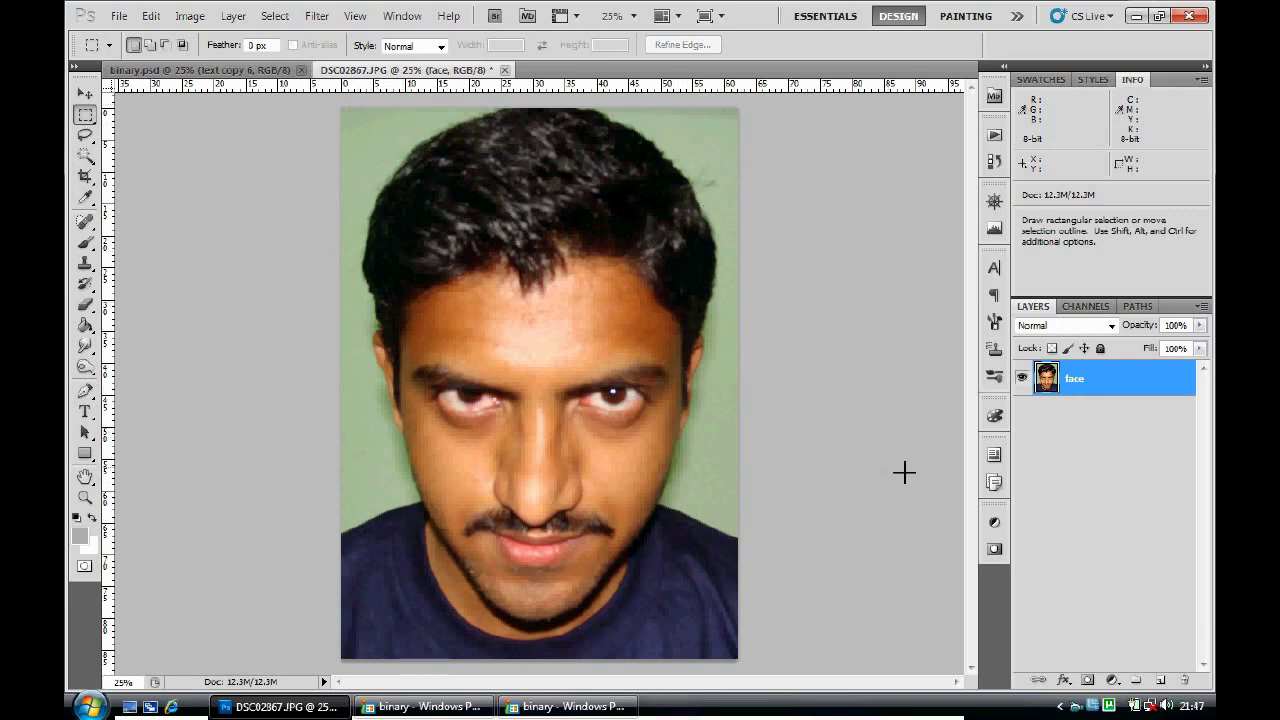
left_click(1063, 442)
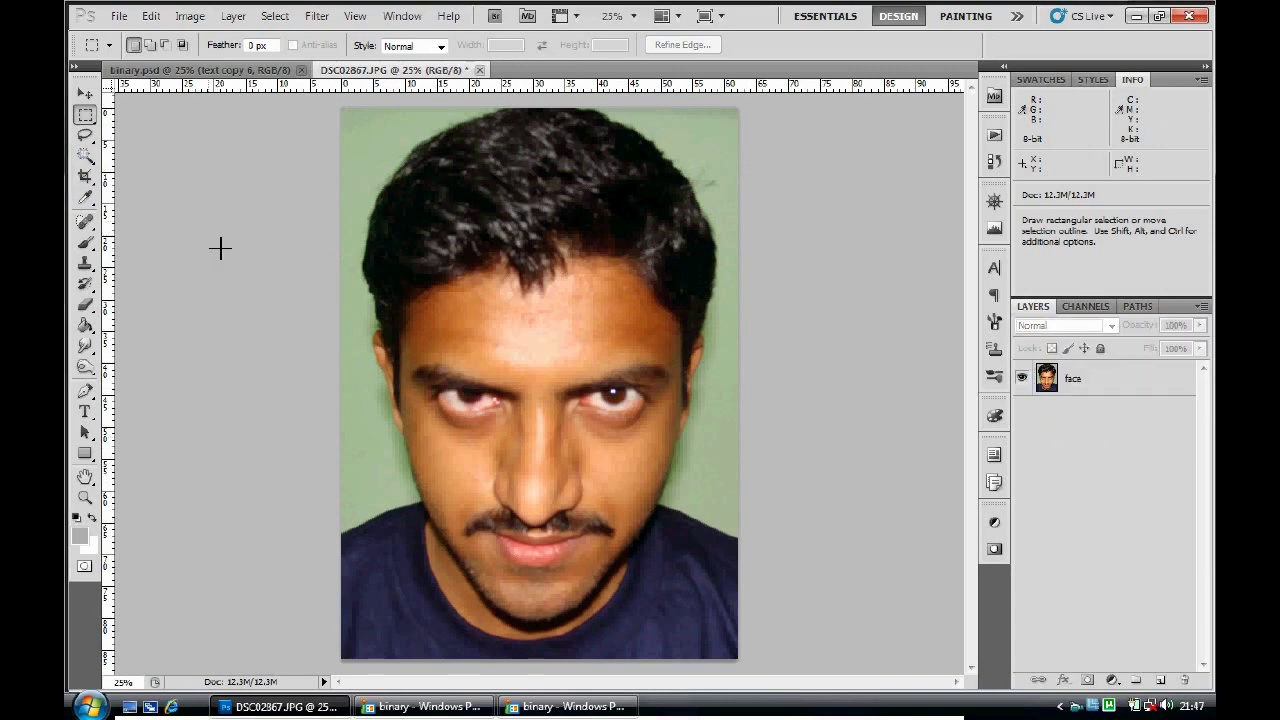
Add a solid color fill layer in black (000000), keeping the default name Color Fill 1
left_click(235, 18)
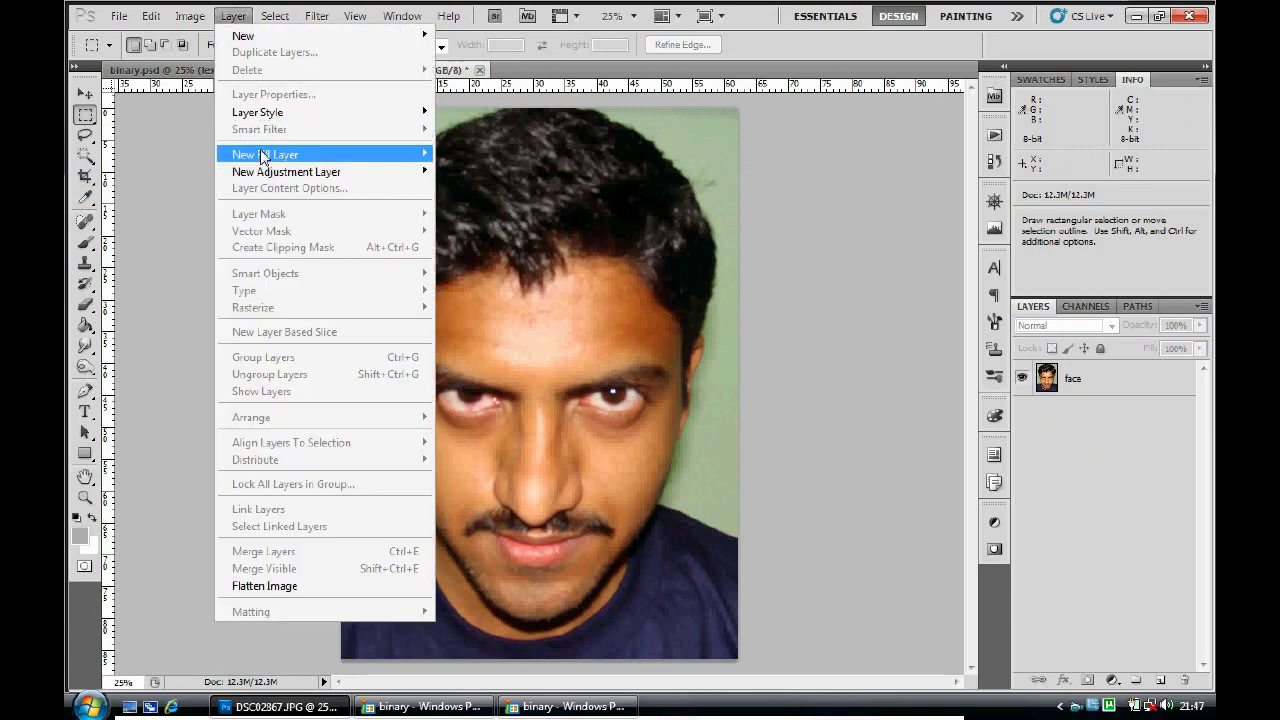
mouse_move(312, 157)
left_click(478, 154)
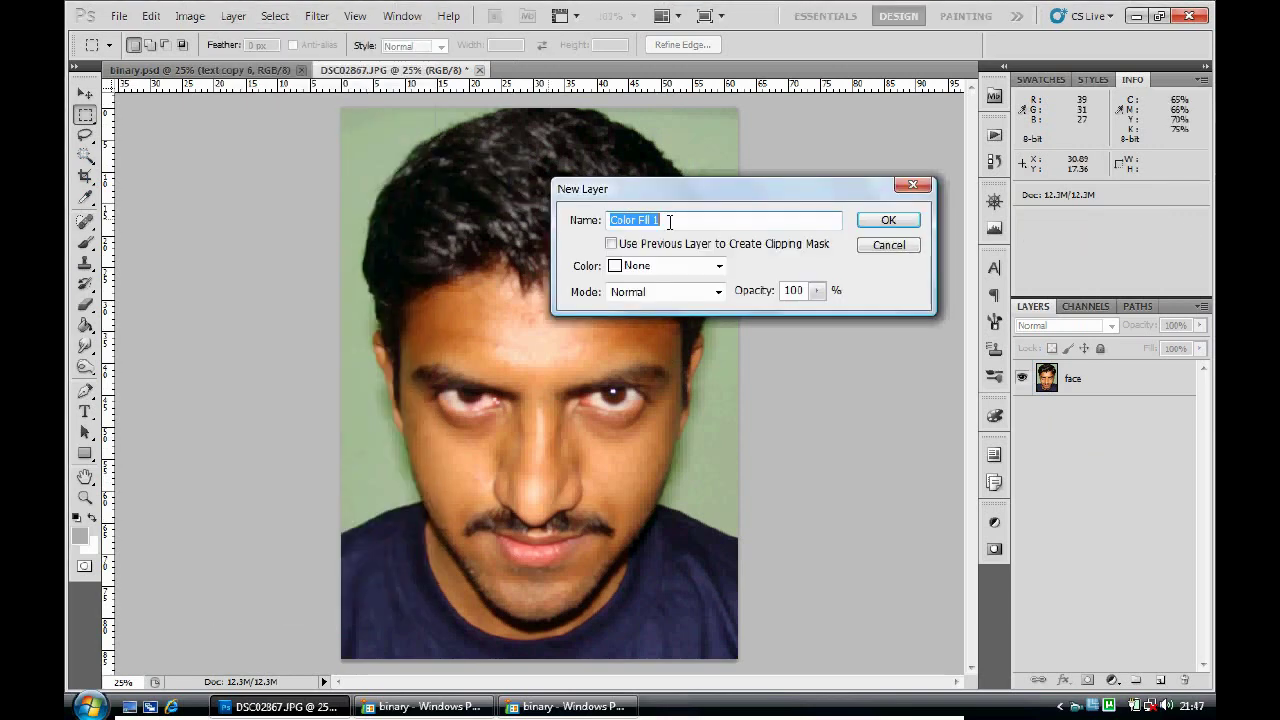
left_click(897, 226)
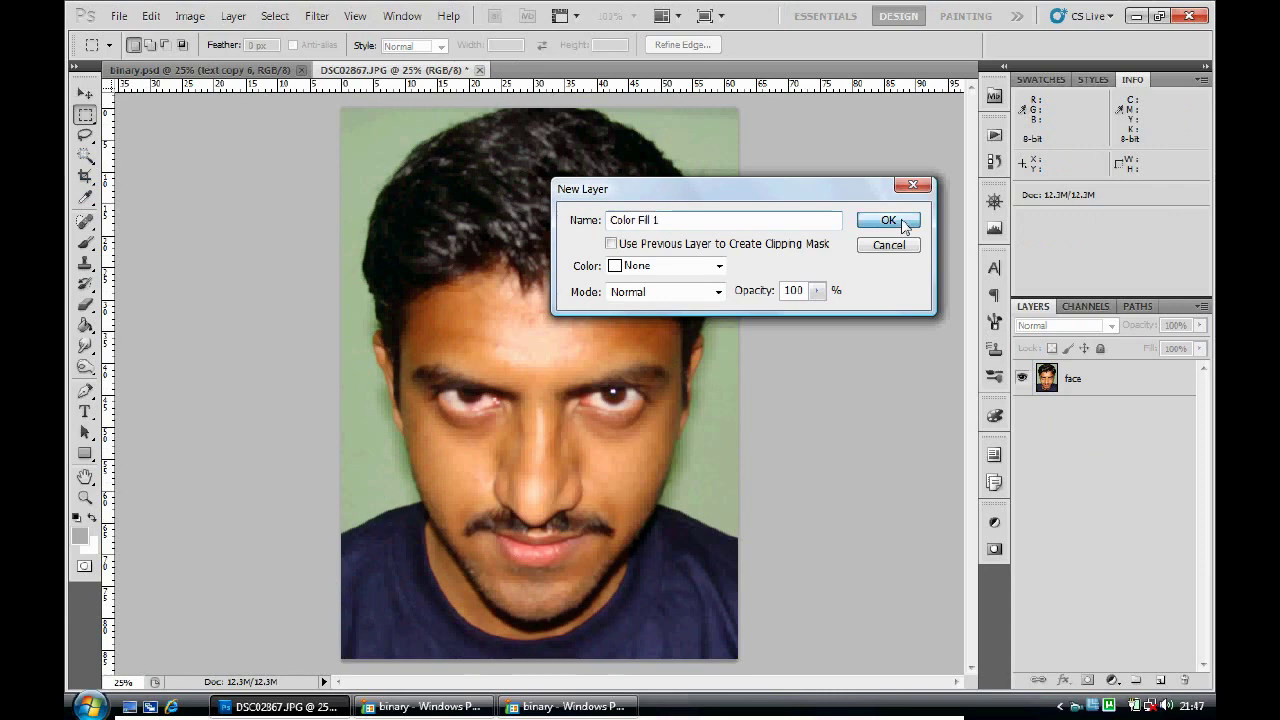
left_click_drag(643, 338, 641, 493)
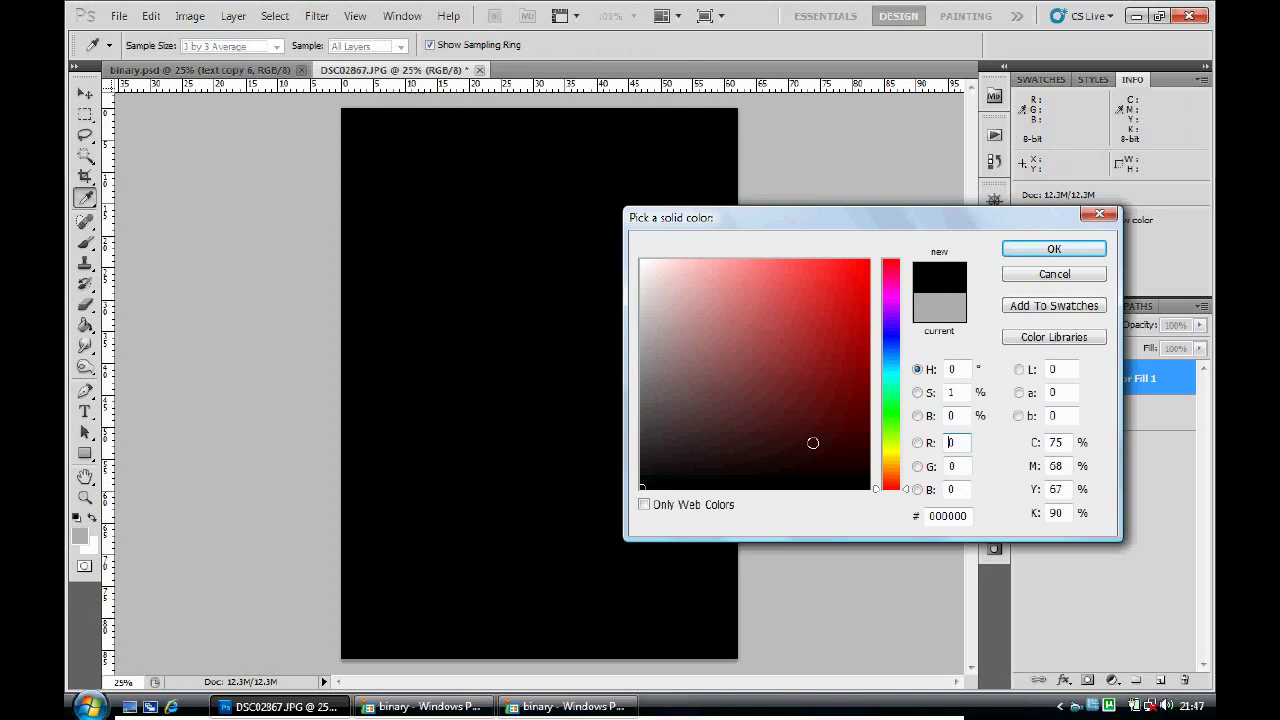
left_click(969, 515)
left_click(1054, 249)
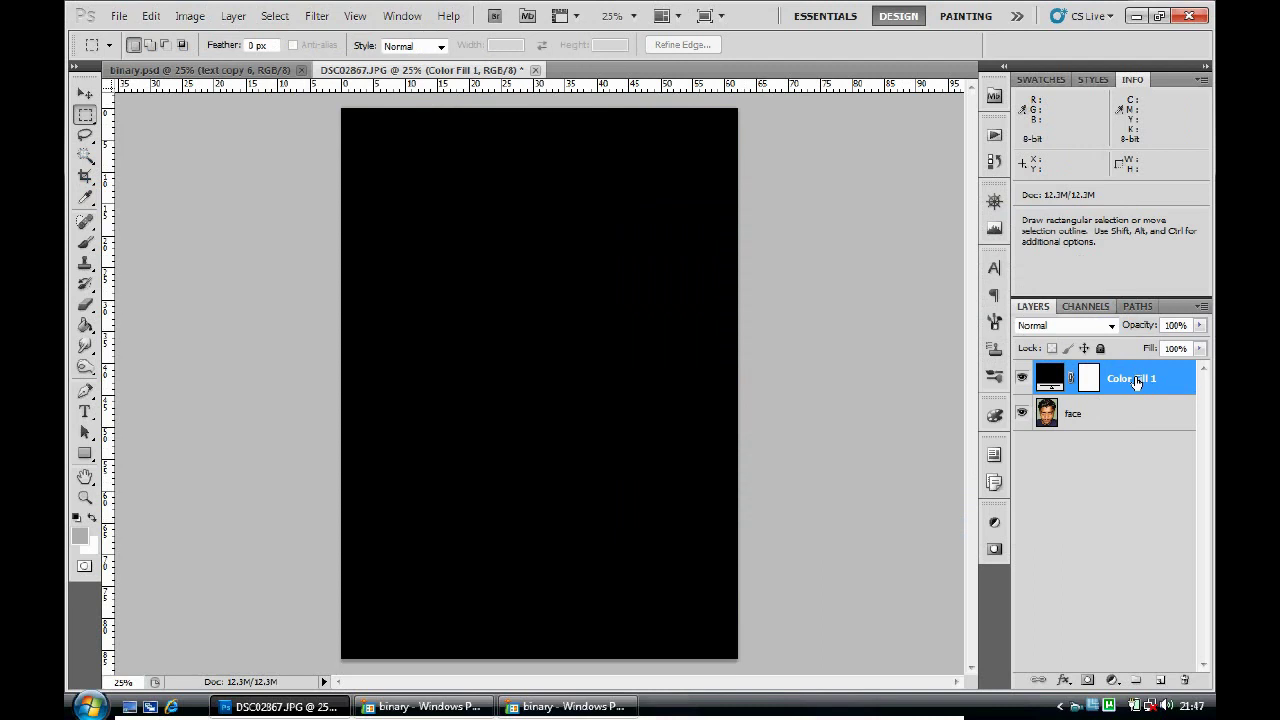
Move the black fill layer beneath the face layer and make face the active layer
left_click_drag(1136, 381, 1142, 452)
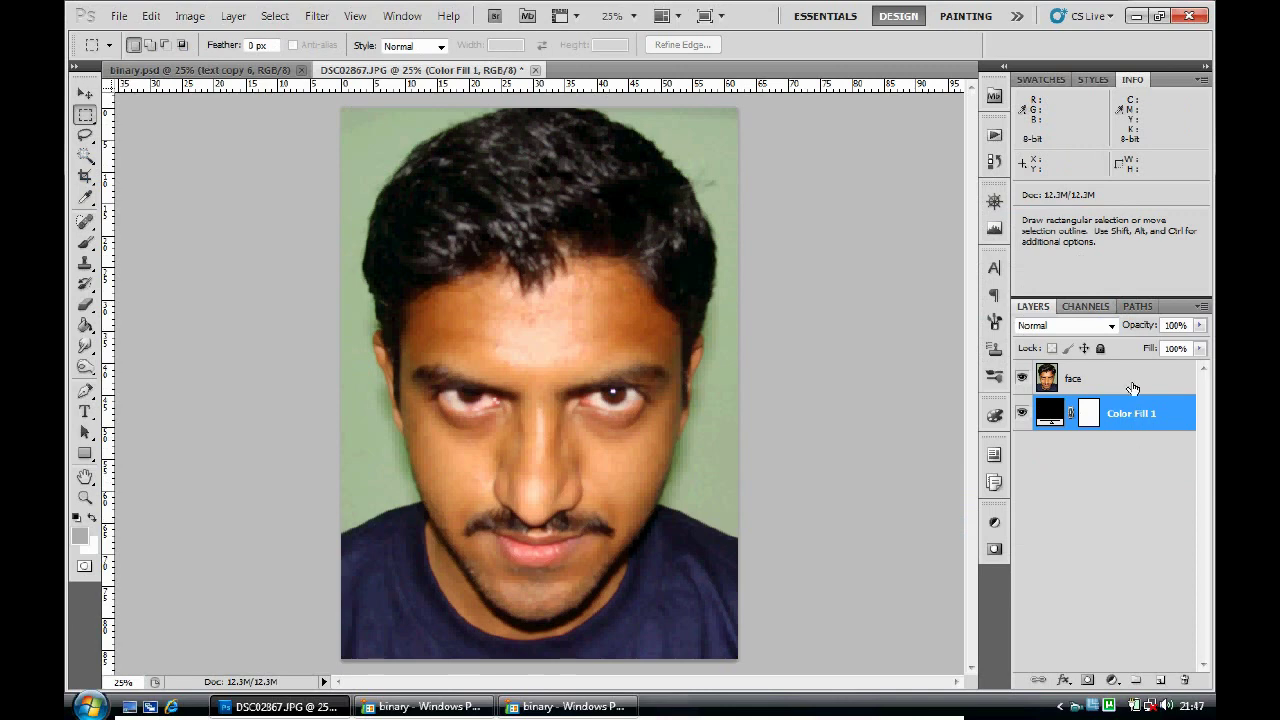
left_click(1133, 386)
left_click(1134, 417)
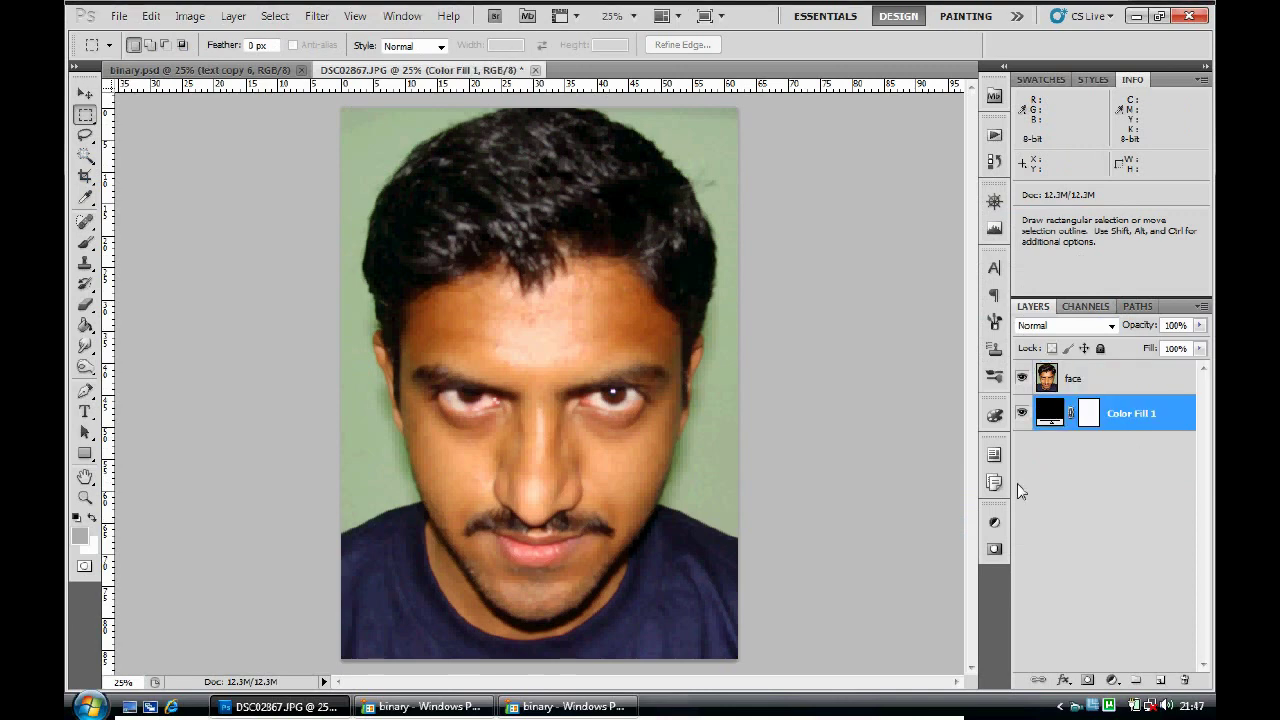
left_click(1106, 379)
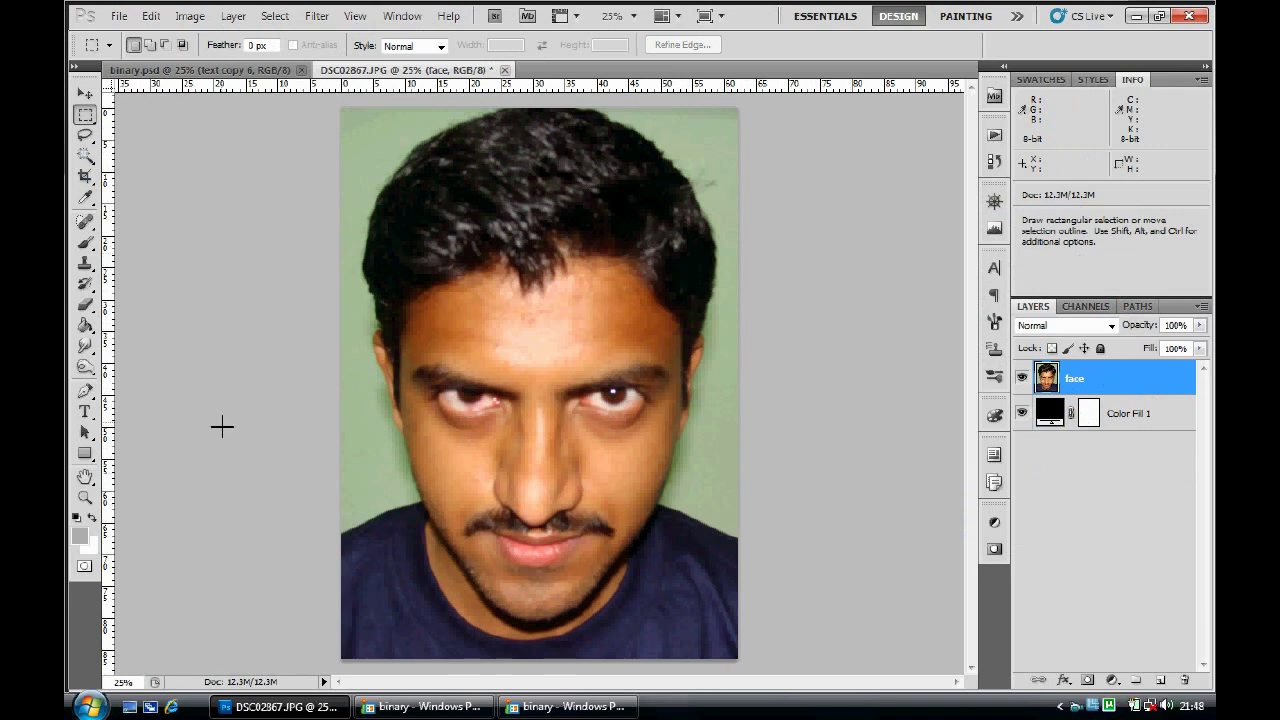
Select the green backdrop on each side of the head with the Magic Wand and delete it from the face layer
left_click(85, 157)
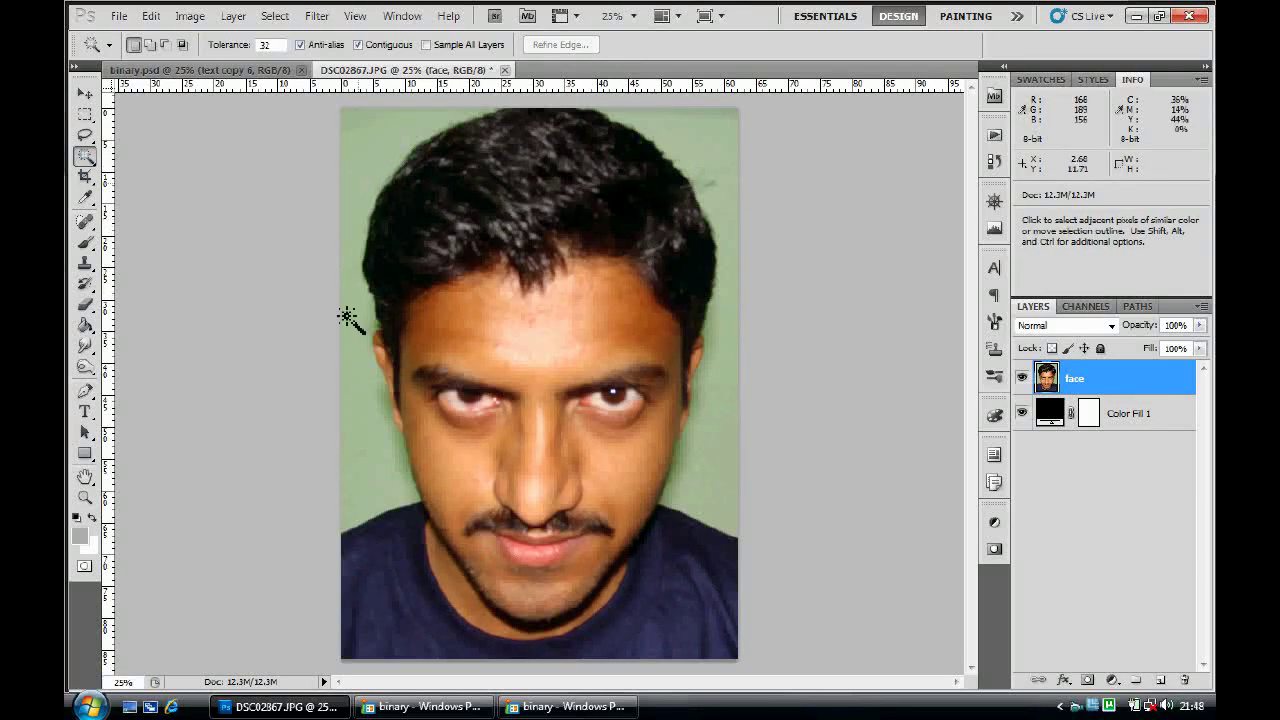
left_click(358, 429)
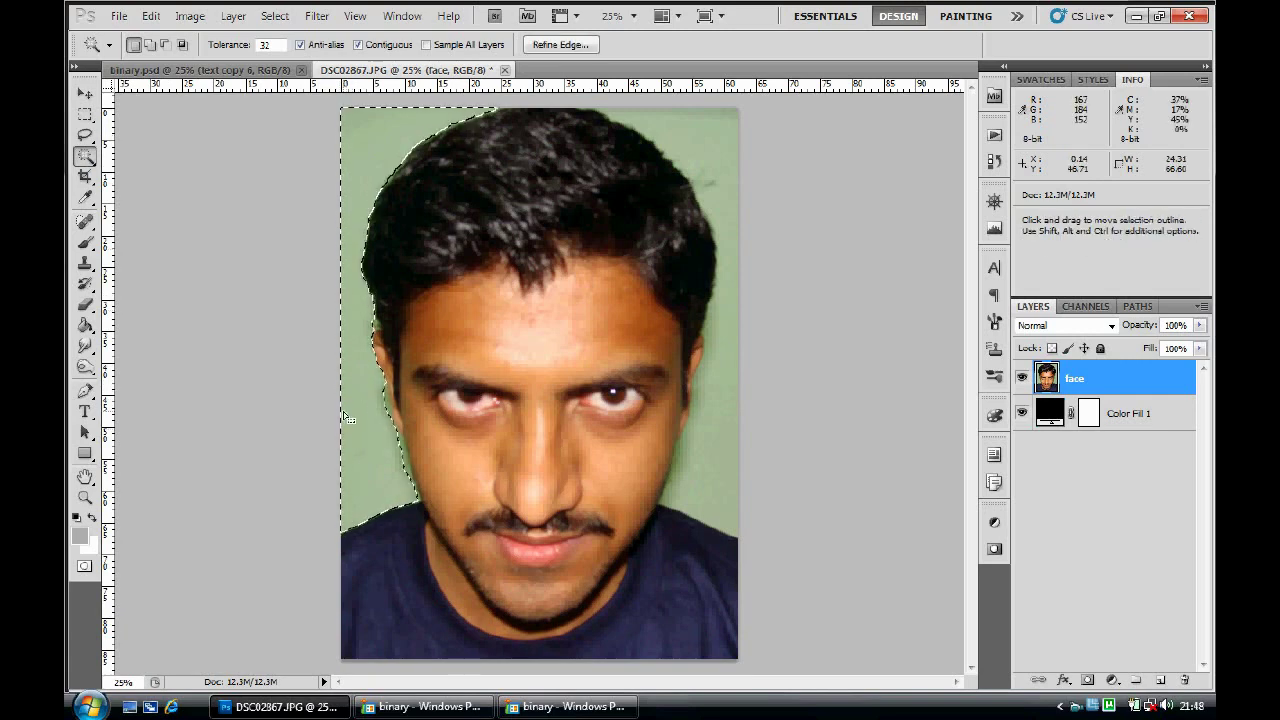
key("Delete")
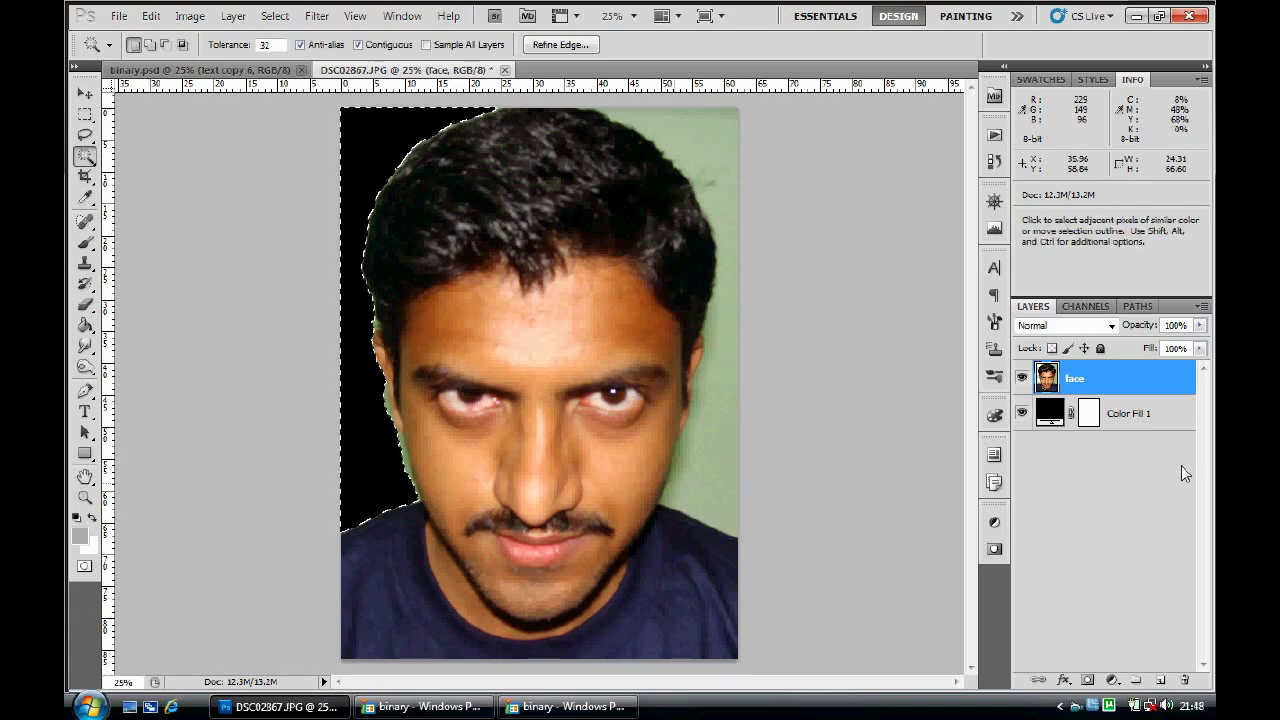
left_click(710, 466)
key("Delete")
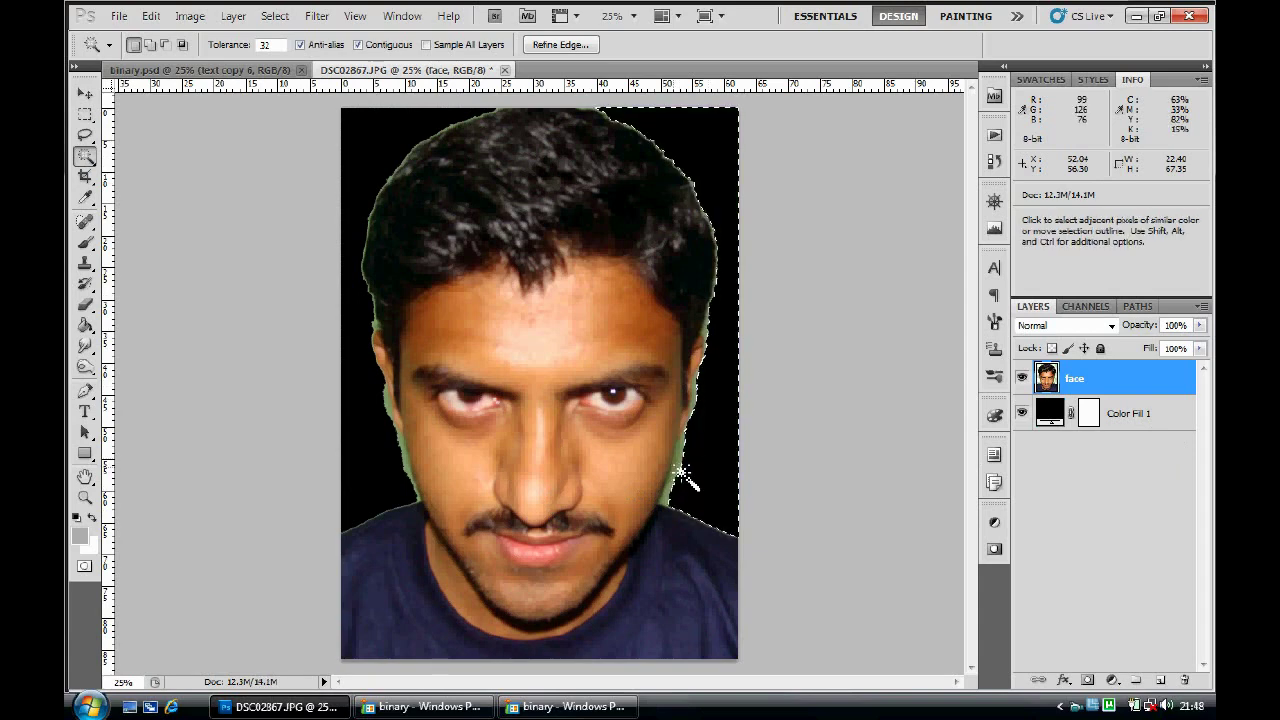
Remove the leftover green fringes along the cheeks, ears and hair with the Magic Wand, and clear the selection
left_click(680, 472)
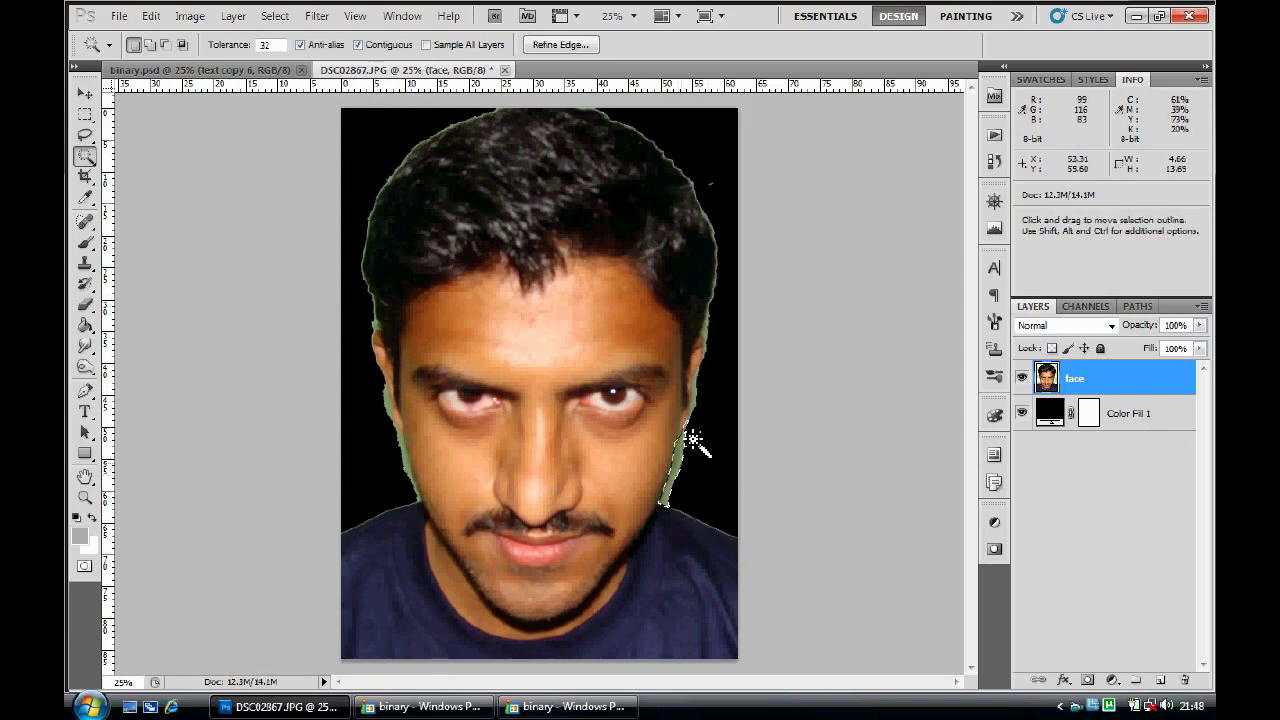
key("ctrl+d")
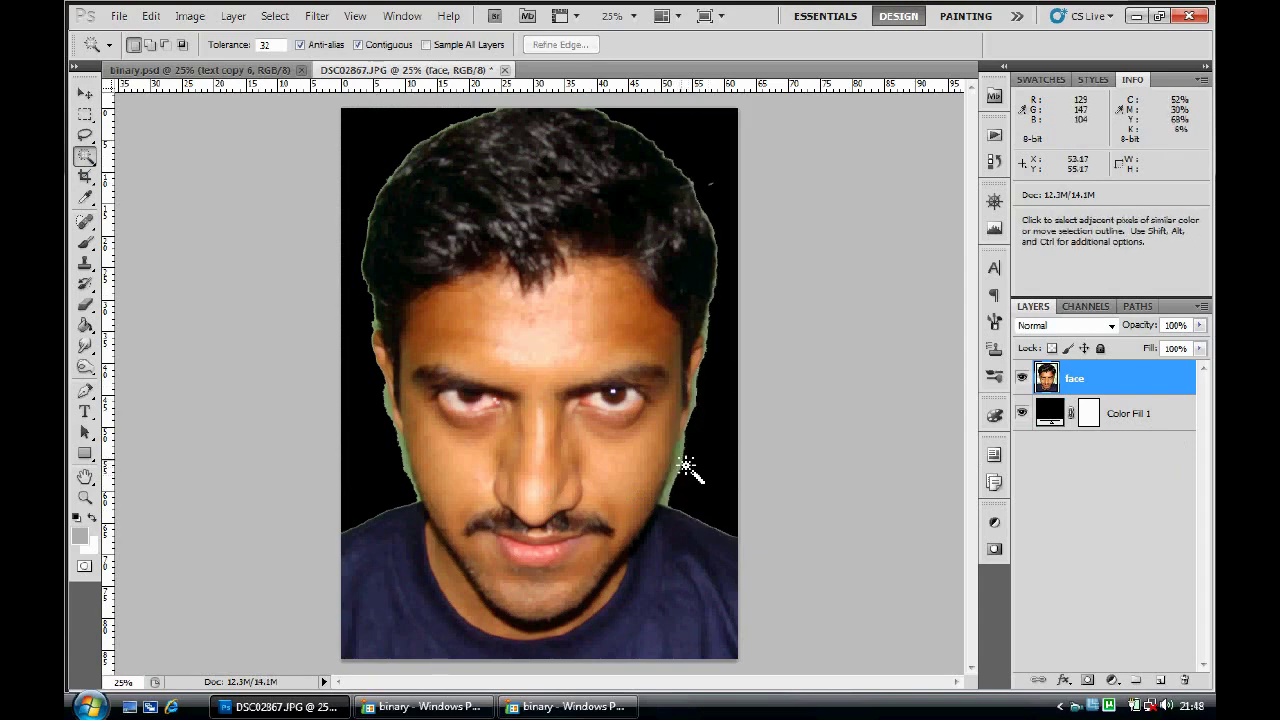
left_click(680, 462)
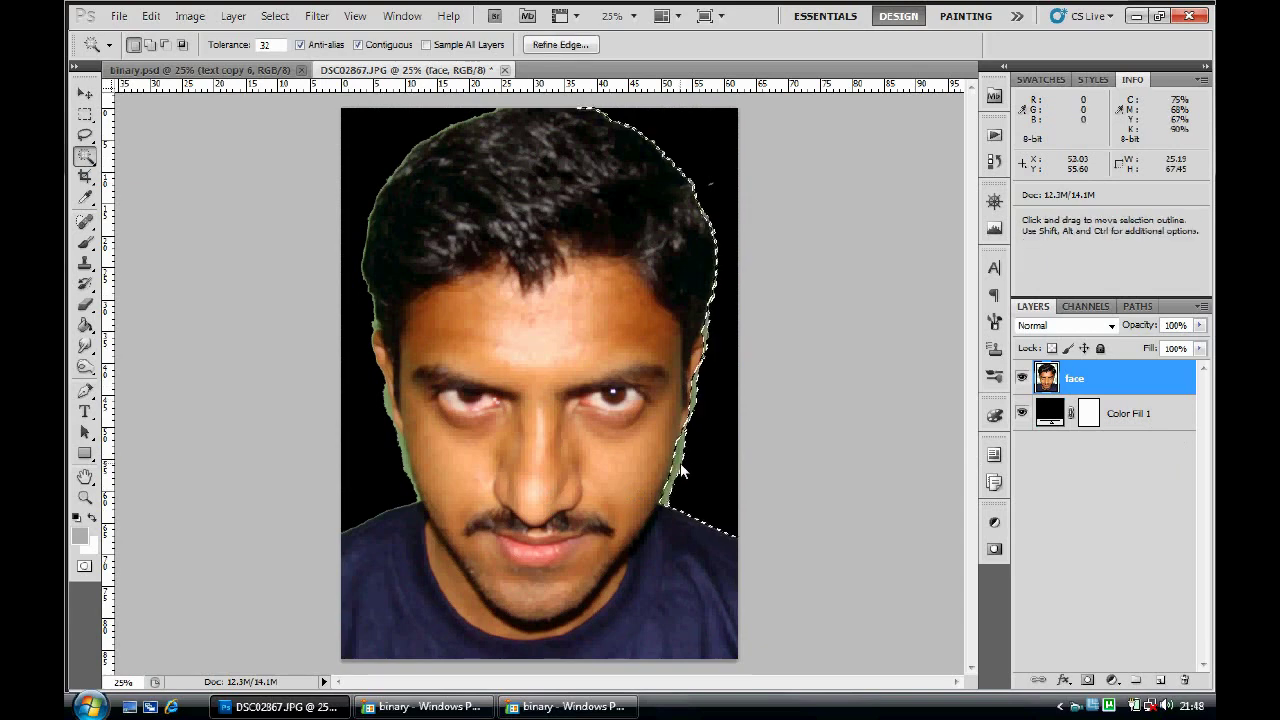
left_click(400, 460)
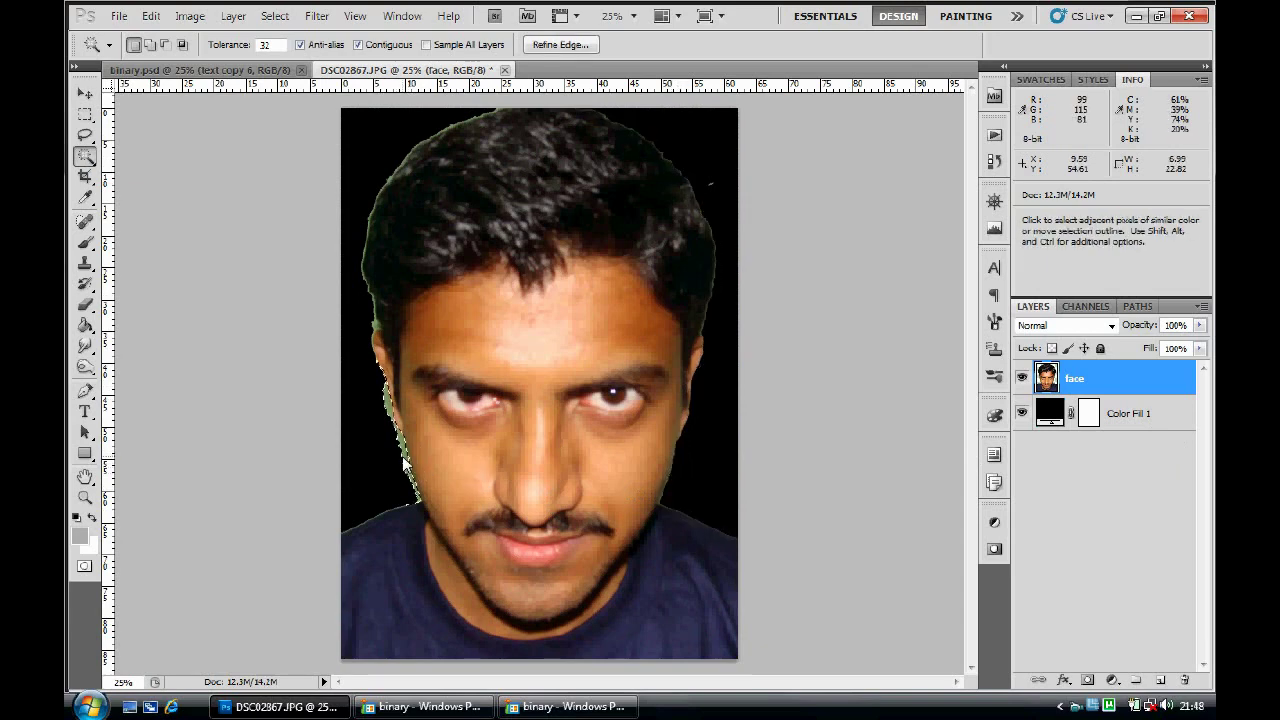
left_click(377, 329)
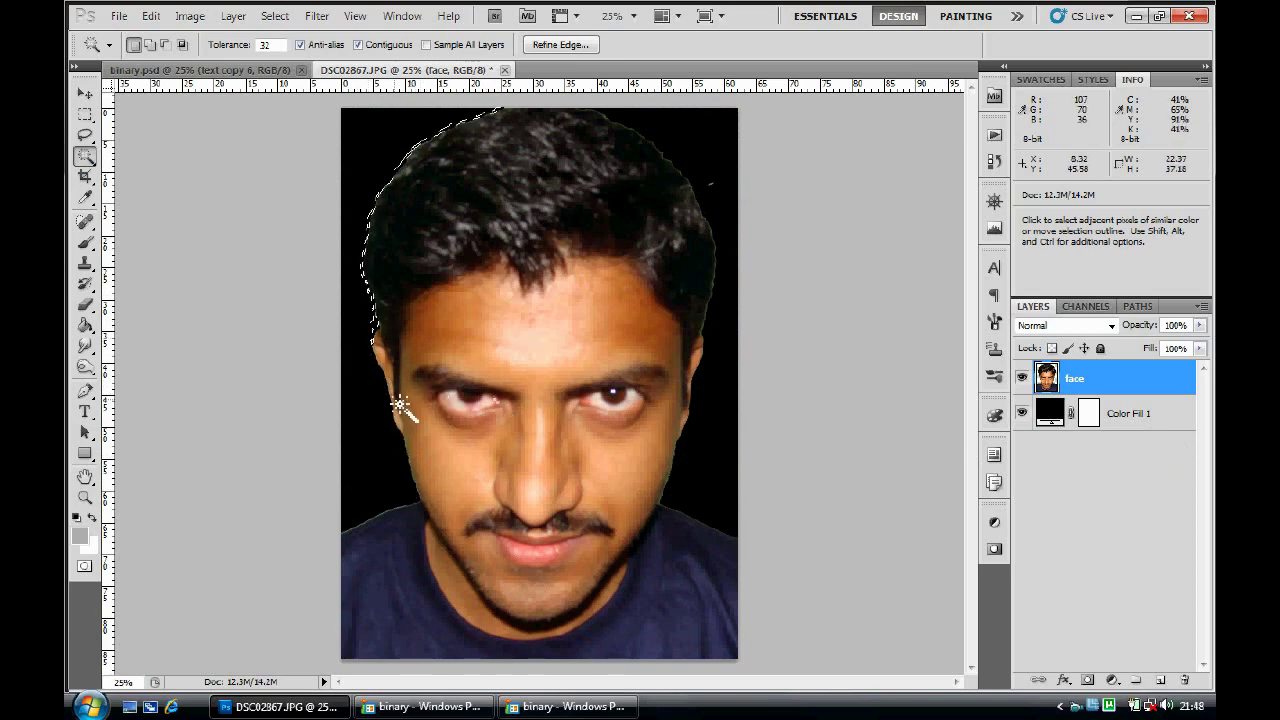
key("ctrl+d")
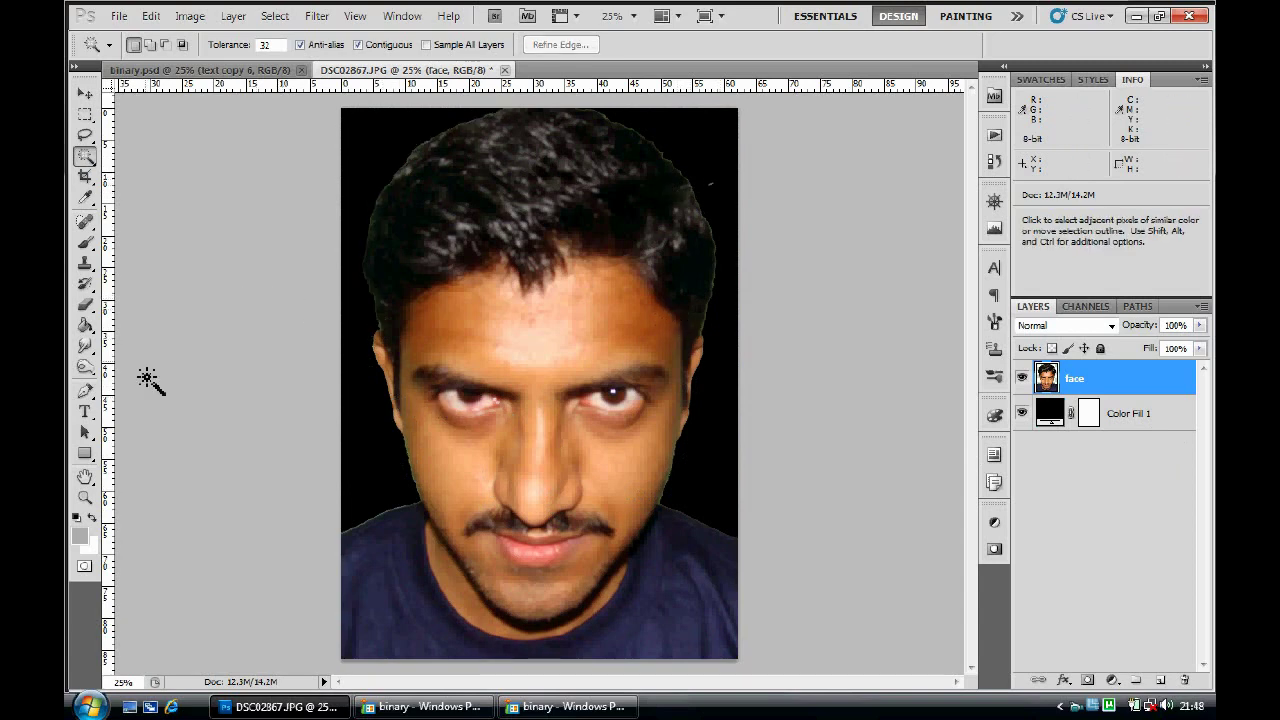
Activate the Eraser tool and desaturate the face layer
left_click(85, 307)
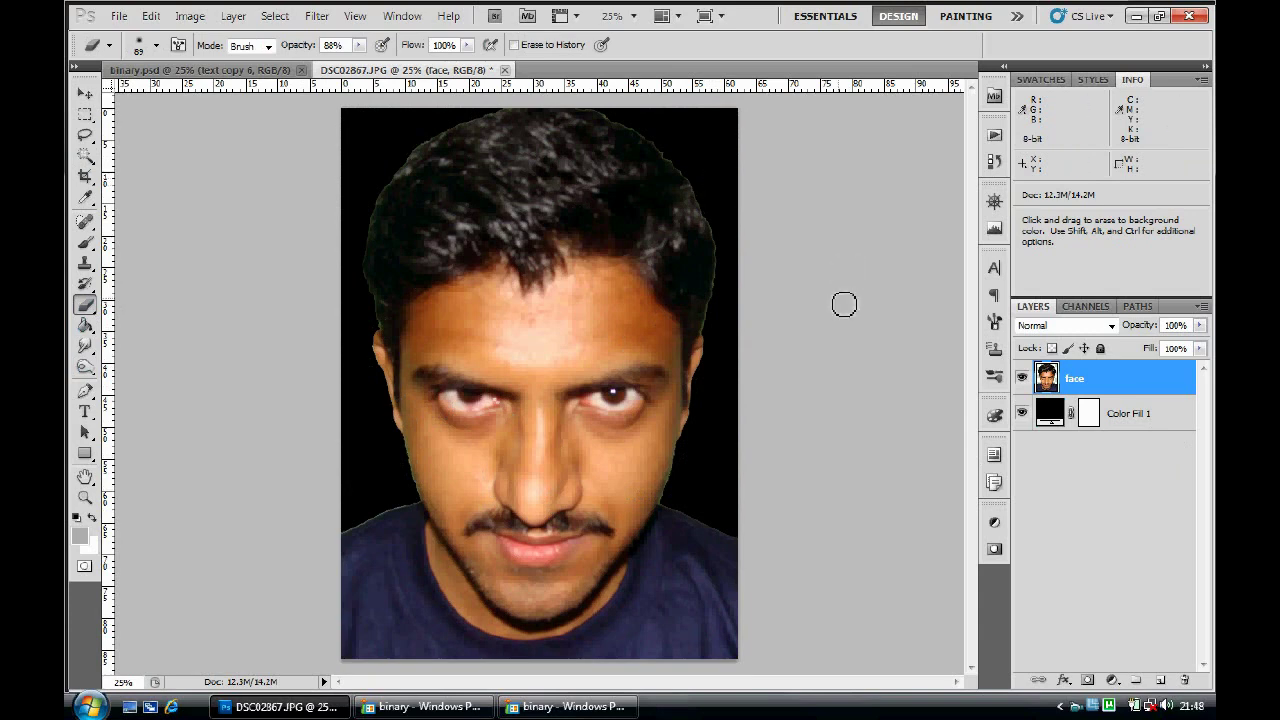
left_click(1122, 415)
left_click(1152, 381)
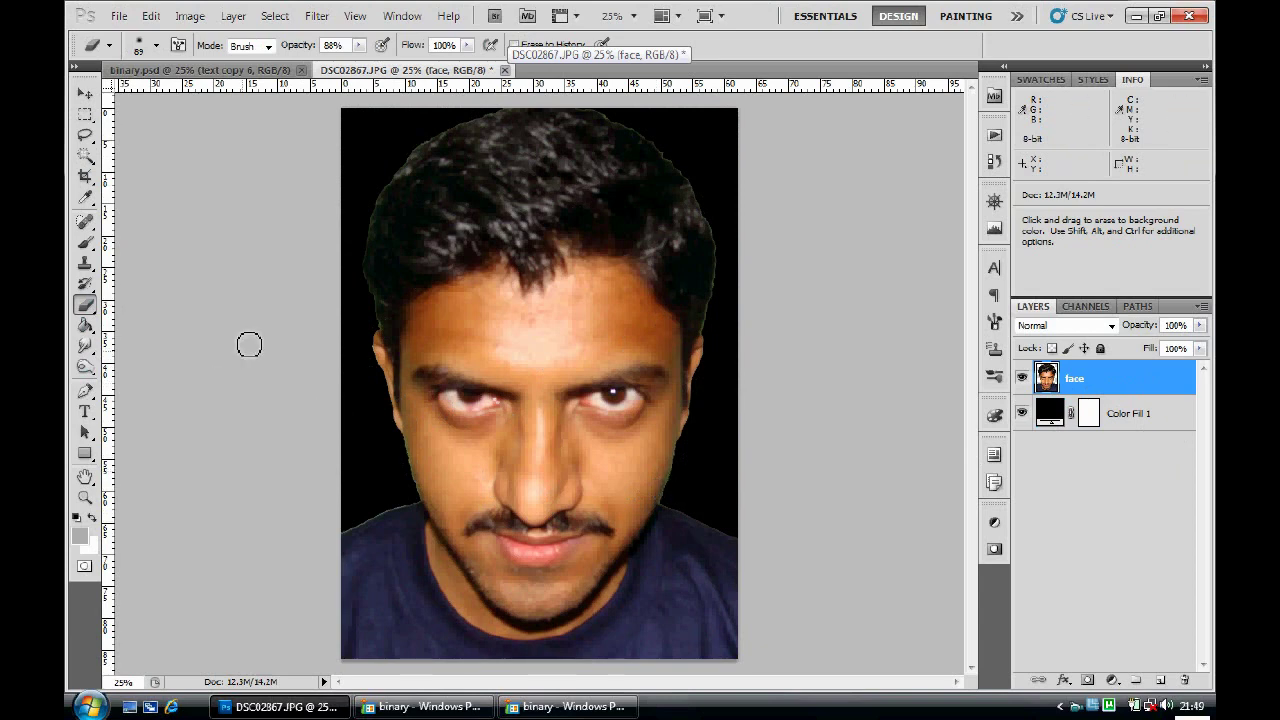
left_click(189, 16)
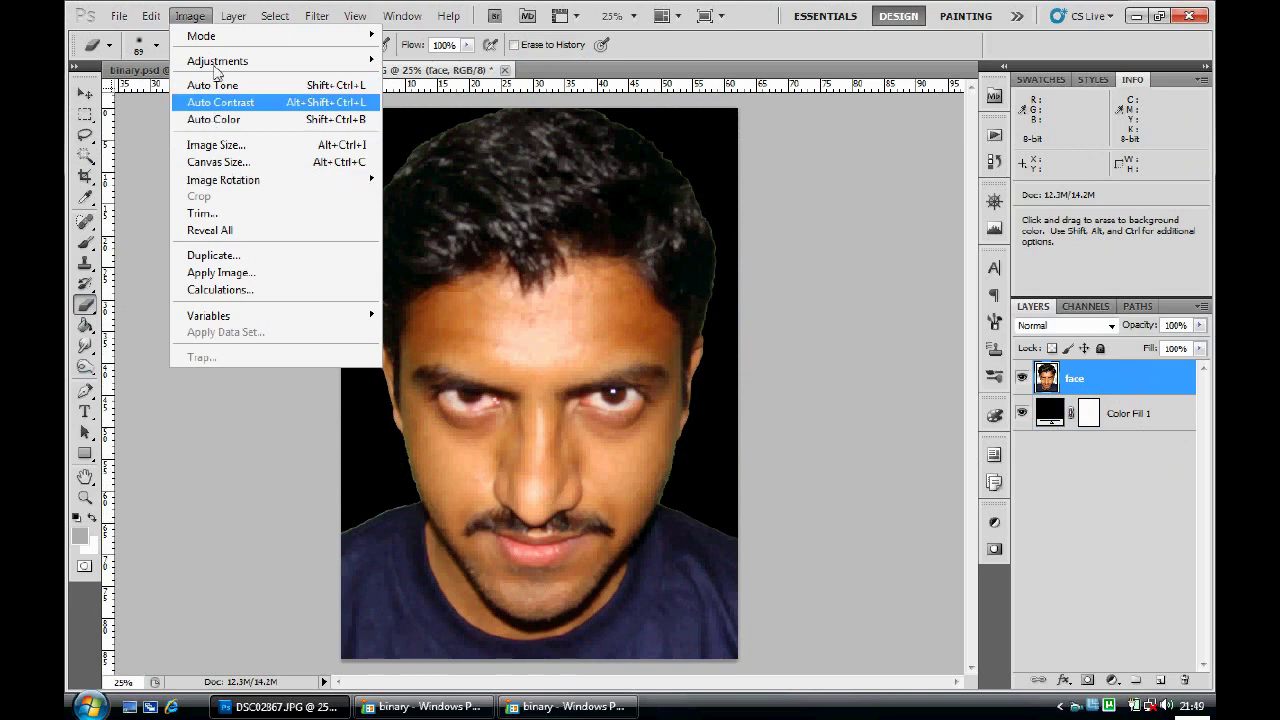
mouse_move(280, 62)
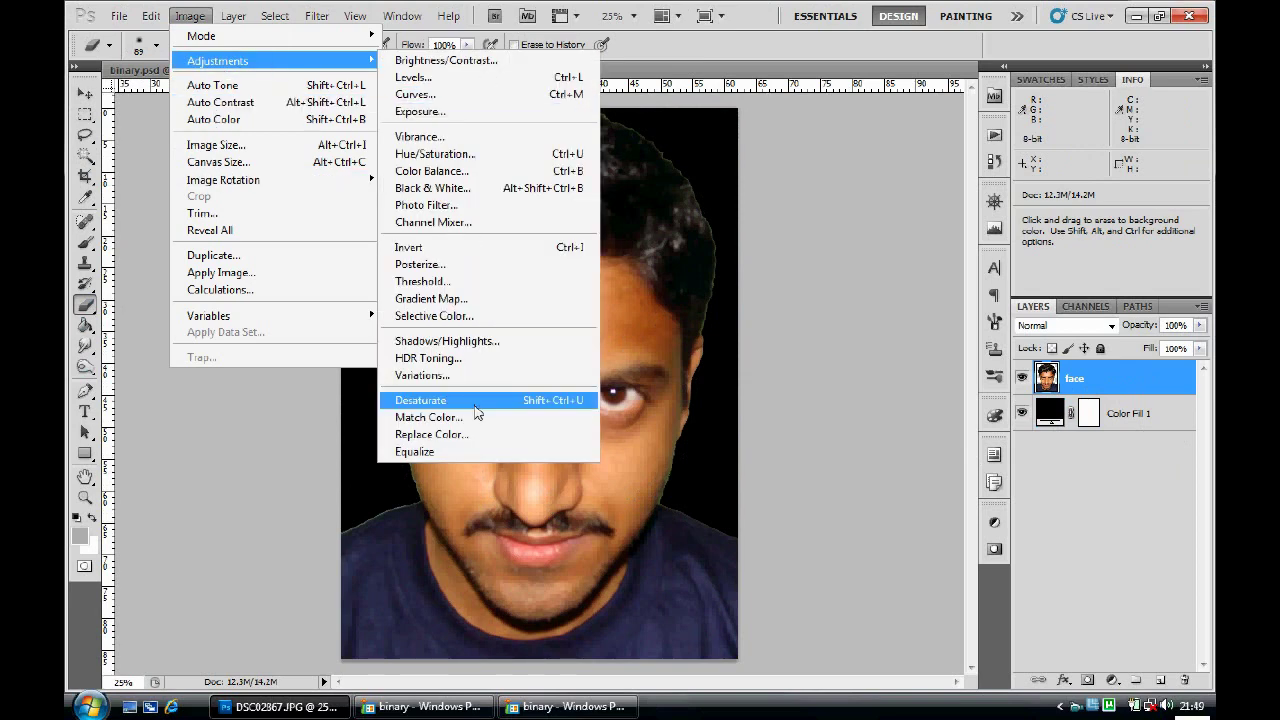
left_click(420, 400)
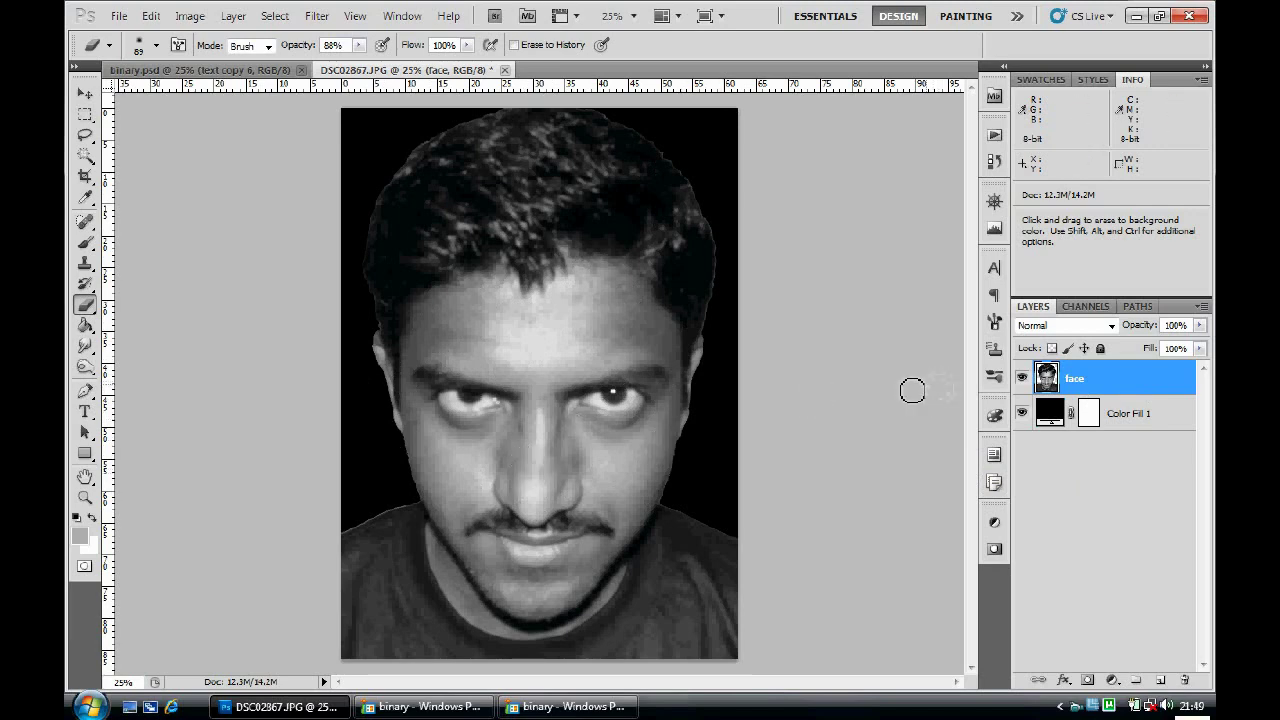
Add a Brightness/Contrast adjustment layer above the face layer with brightness 35 and contrast 2
left_click(238, 18)
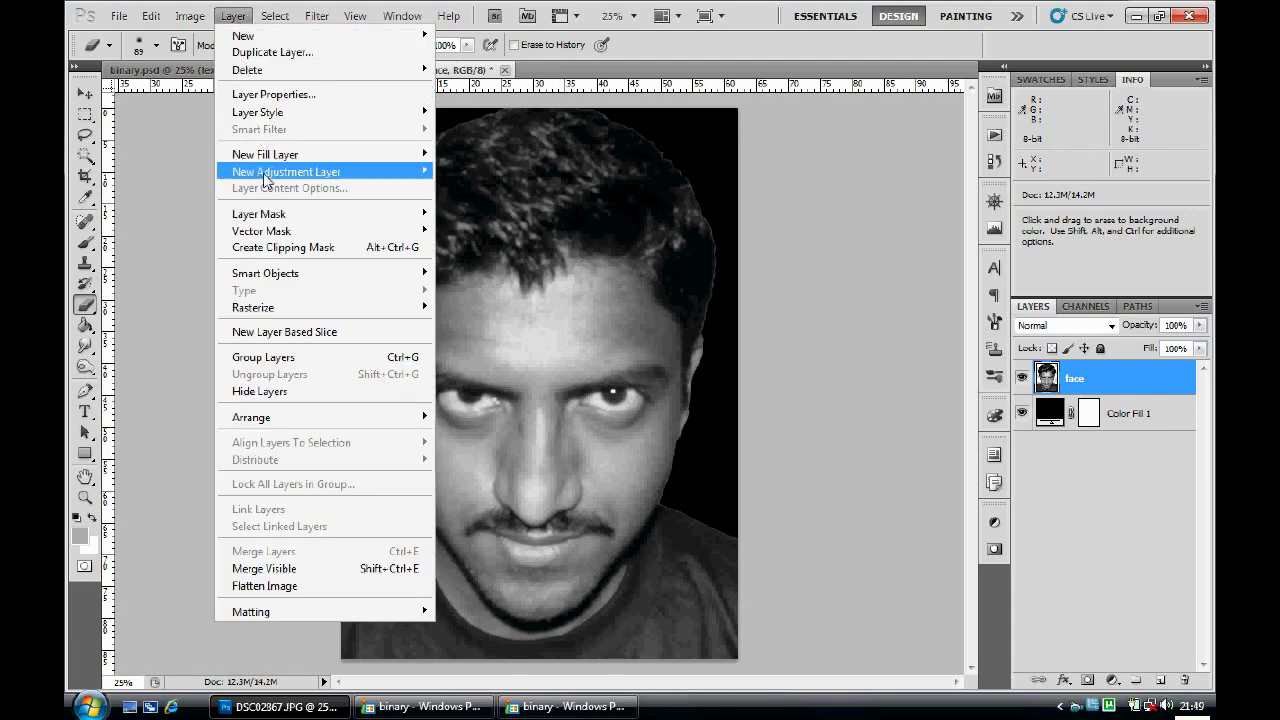
mouse_move(381, 178)
left_click(500, 171)
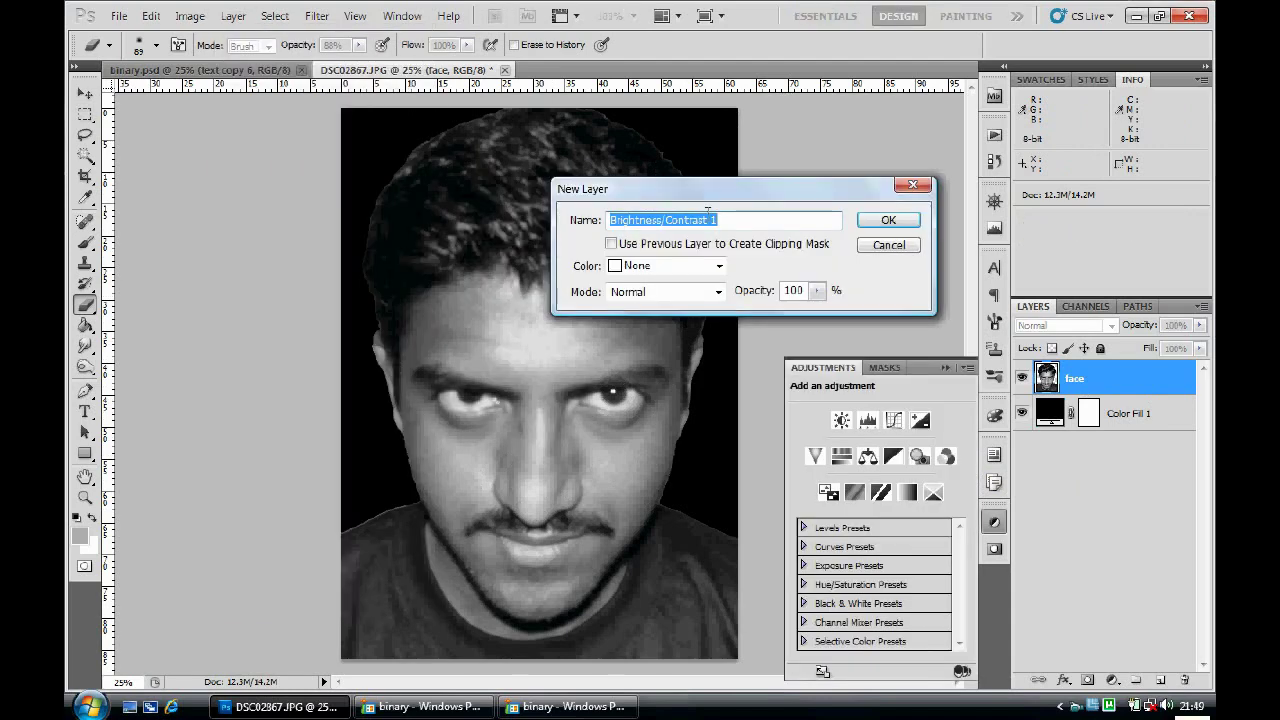
left_click(870, 224)
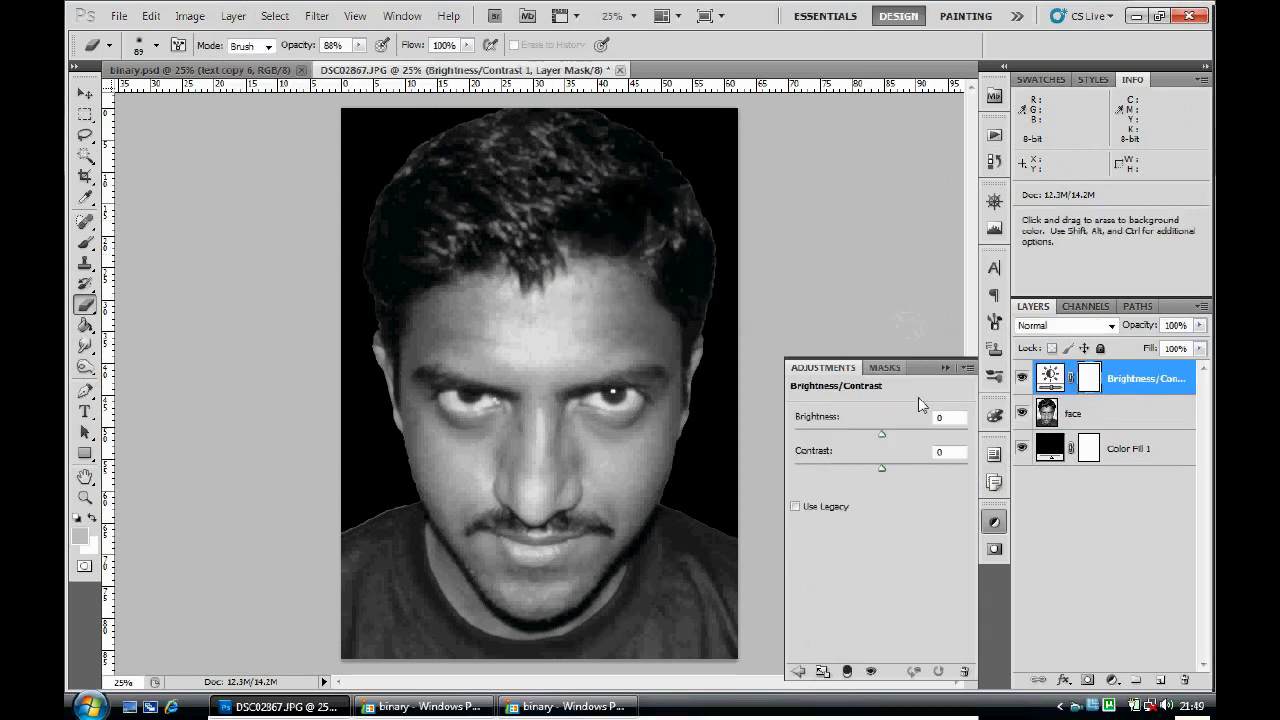
left_click(950, 419)
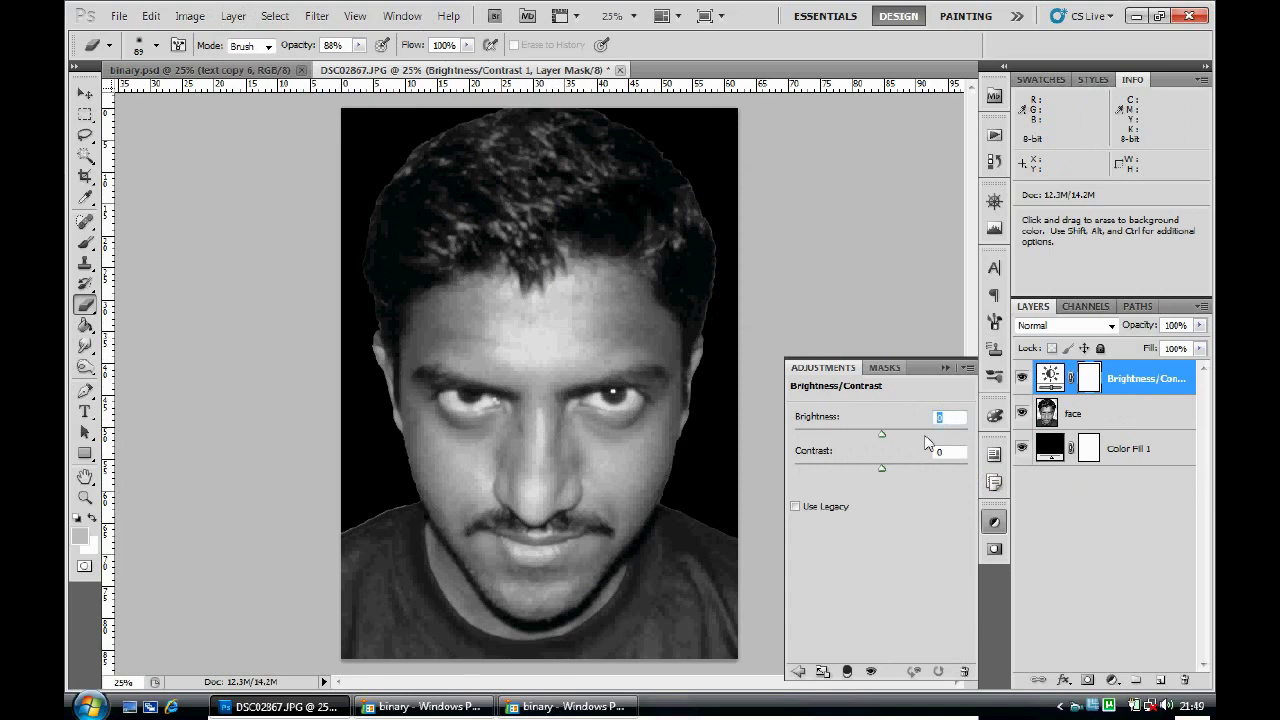
type("35")
key("Tab")
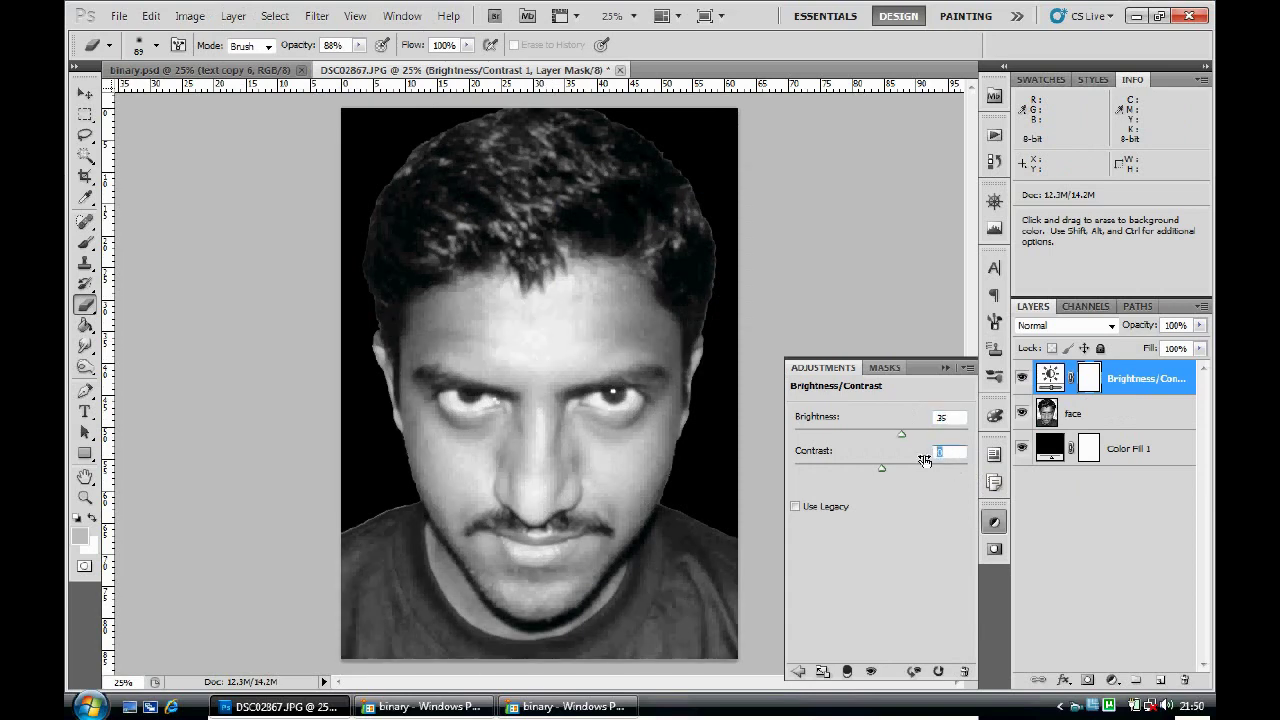
left_click(945, 368)
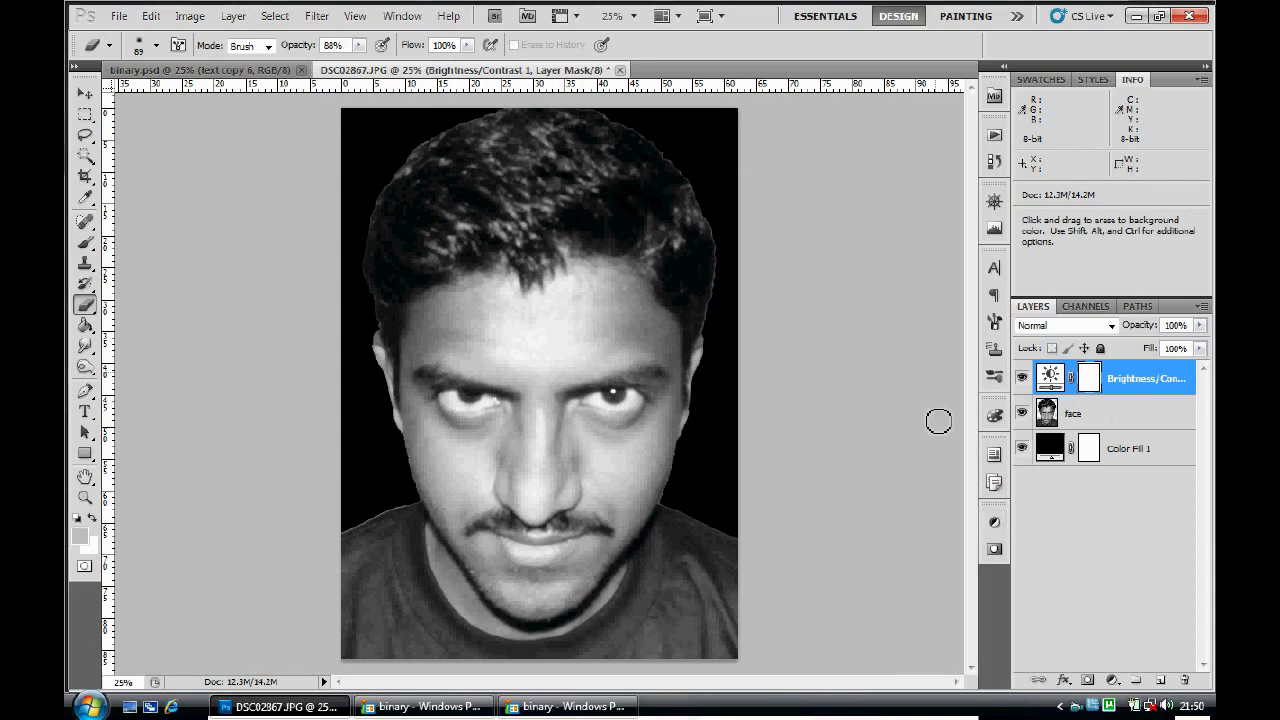
Clip the Brightness/Contrast adjustment to the face layer and make face the active layer
left_click(1178, 386)
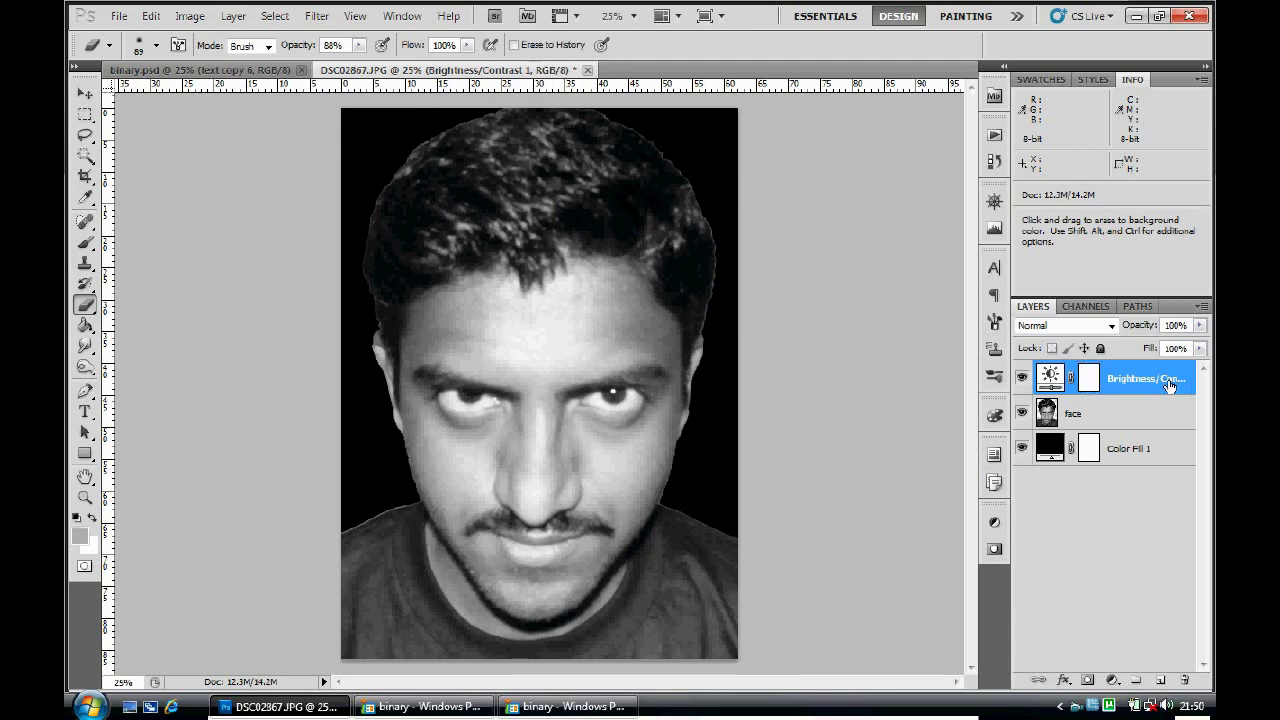
key("alt")
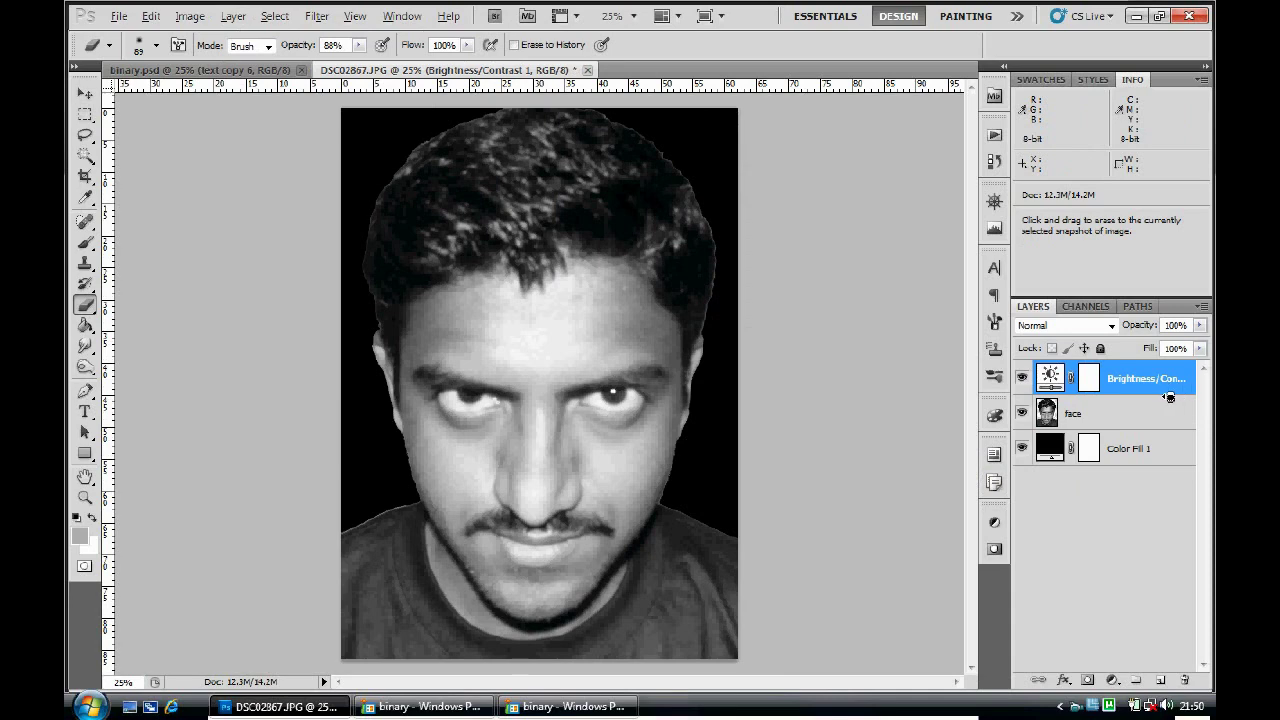
left_click(1170, 397, "alt")
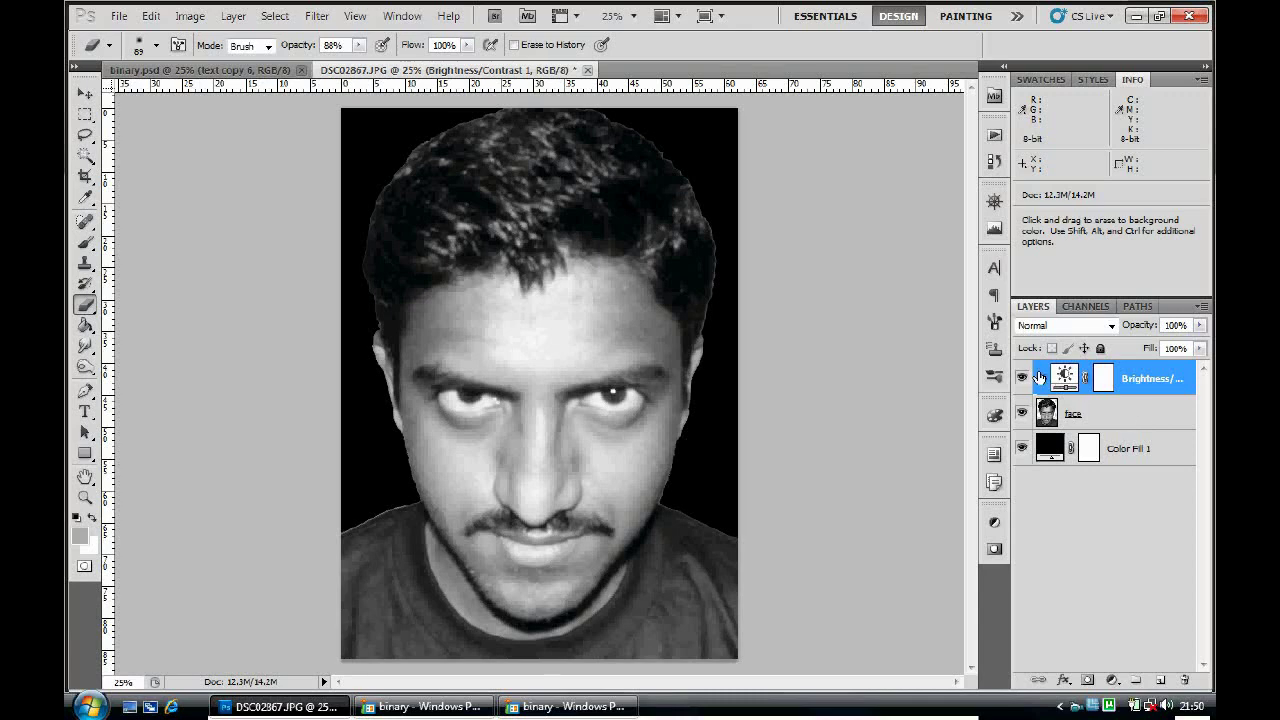
left_click(1150, 420)
left_click(1165, 392)
left_click(1163, 402)
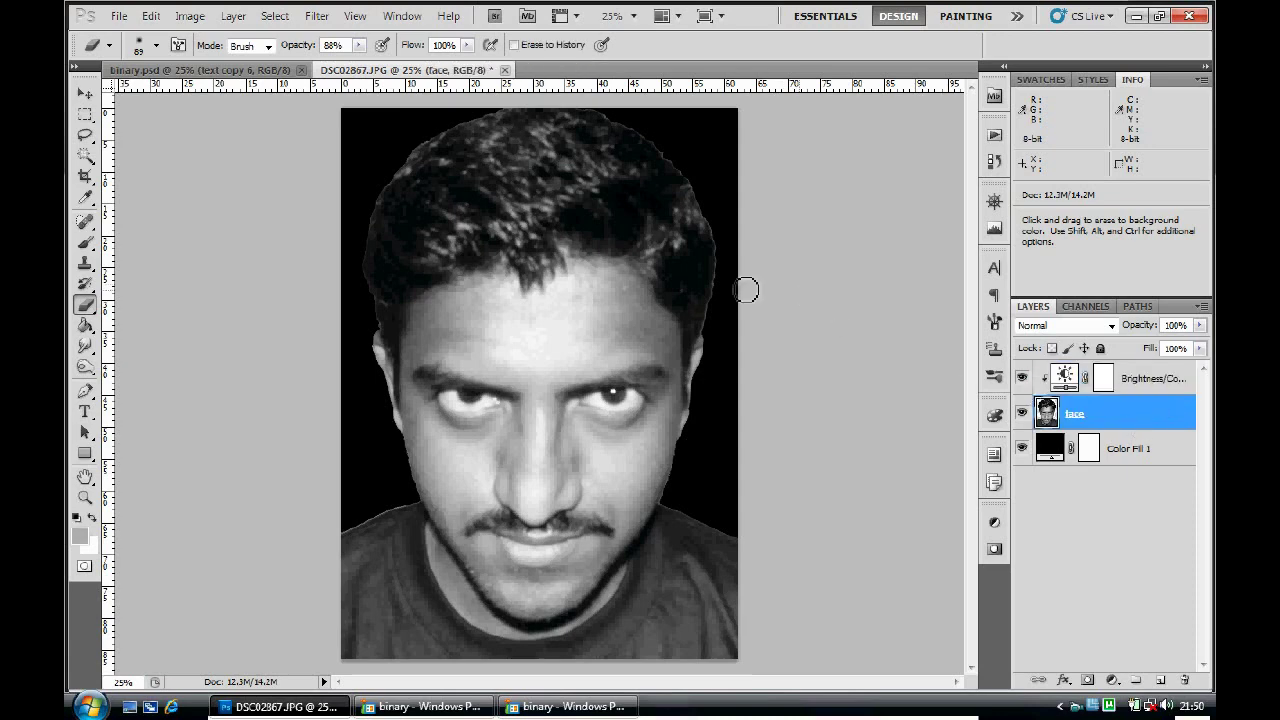
Add a Posterize adjustment layer directly above face, clipped to it
left_click(233, 16)
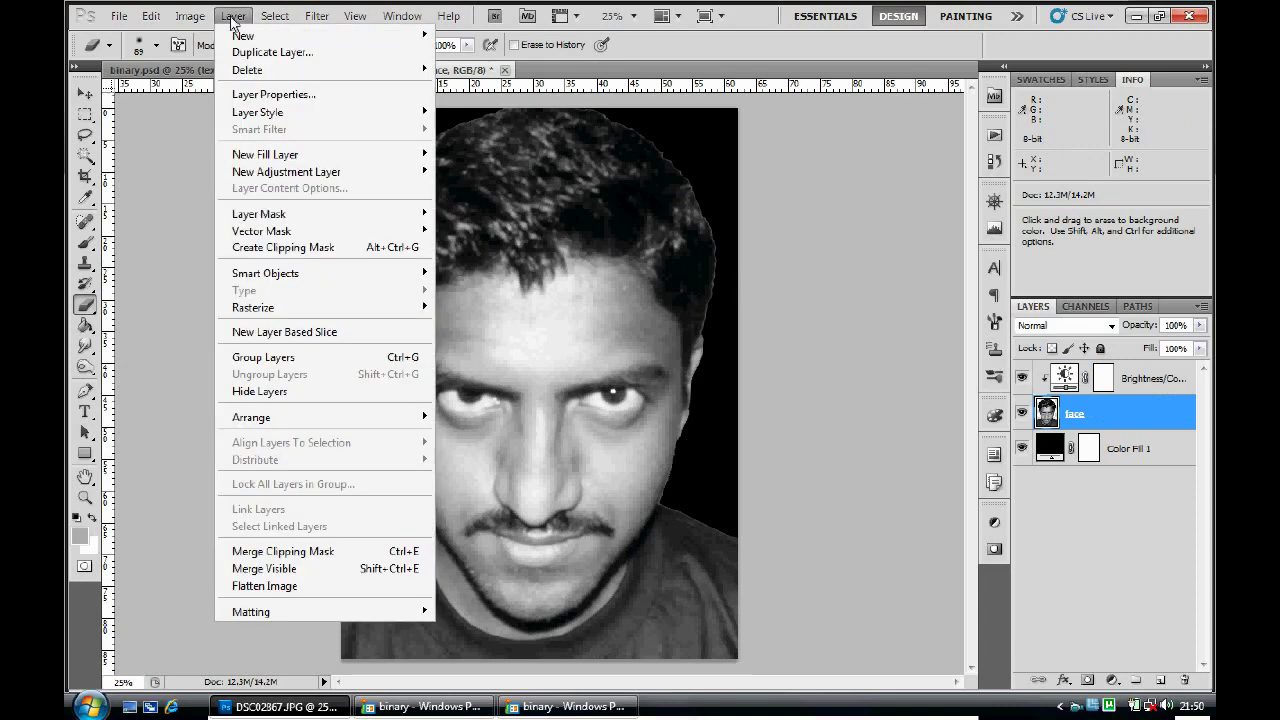
mouse_move(255, 172)
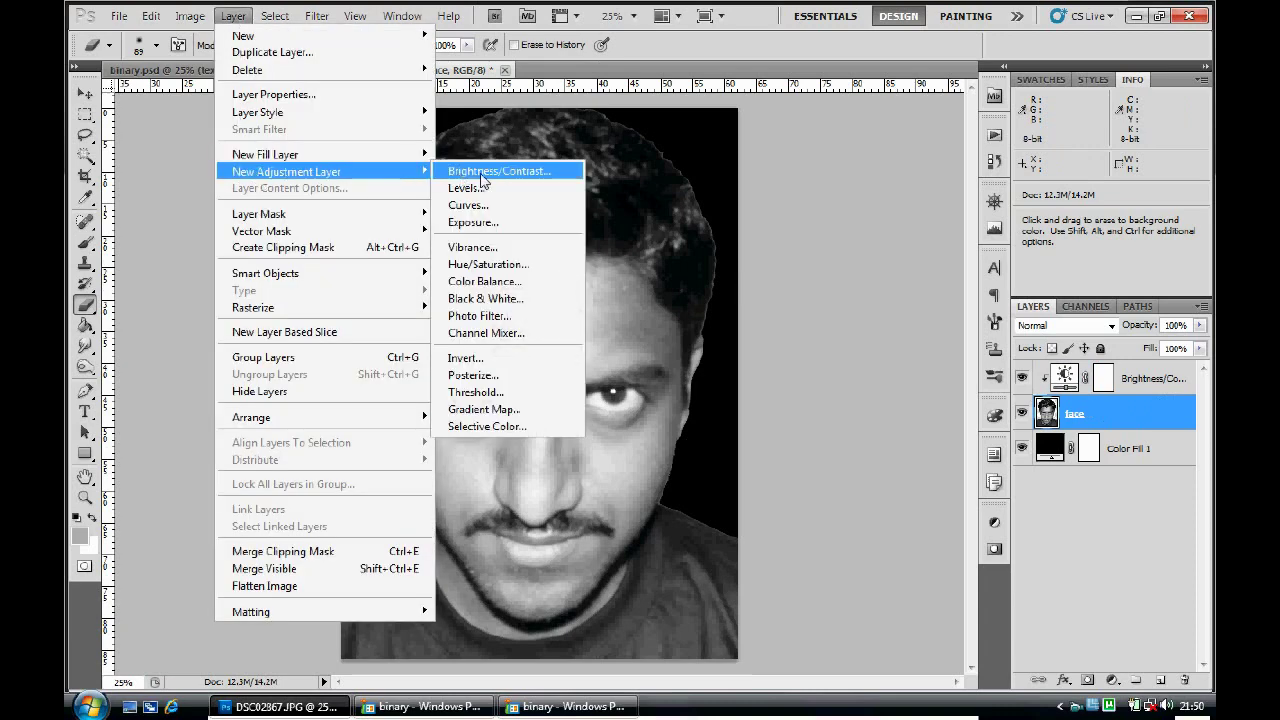
left_click(545, 375)
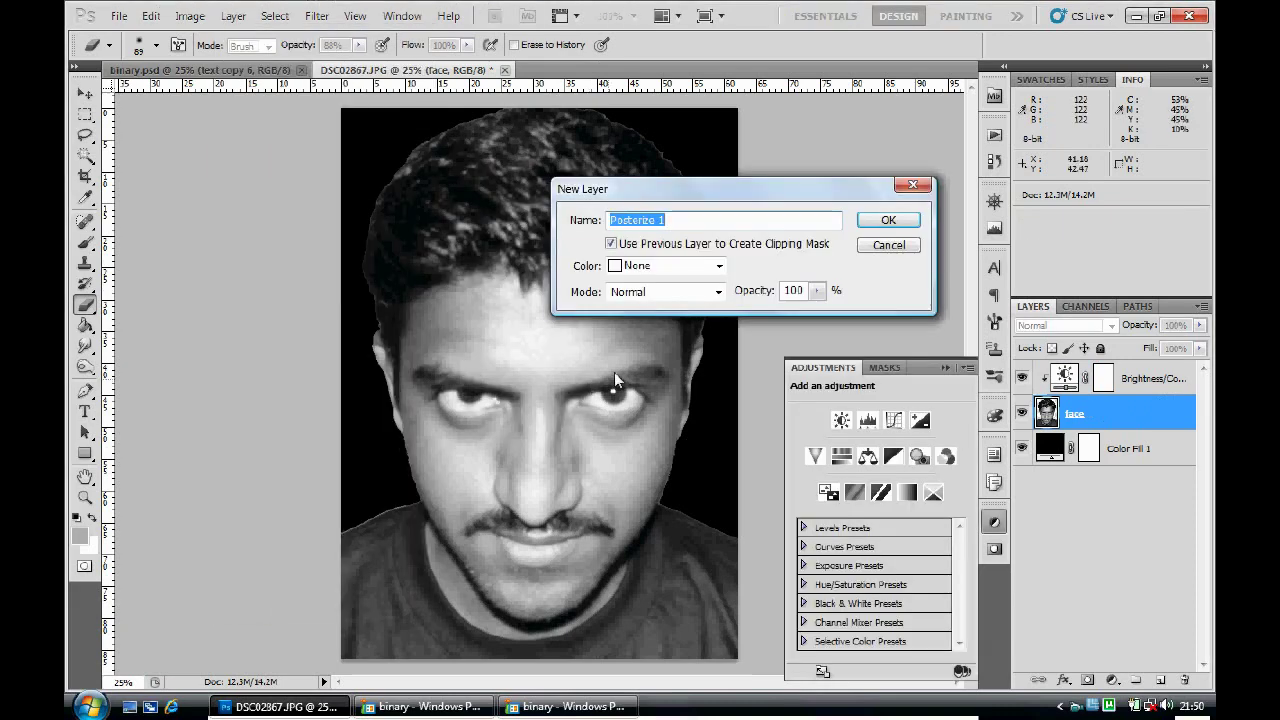
left_click(884, 228)
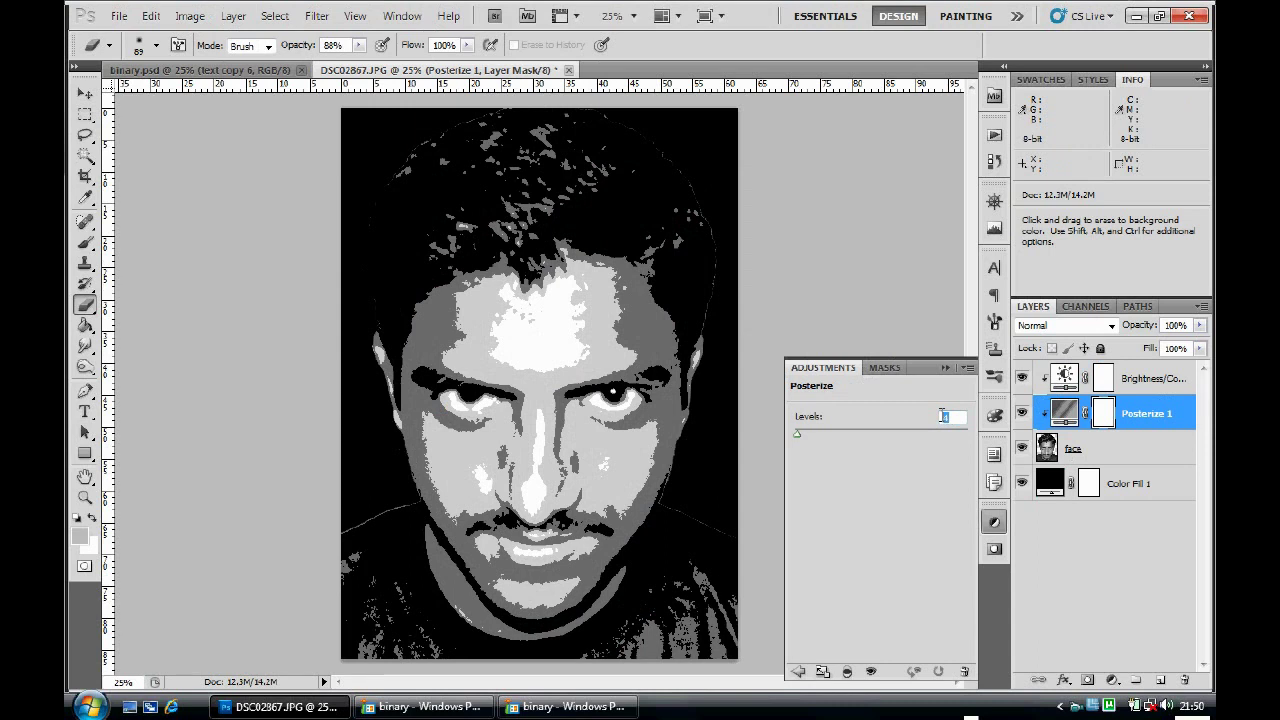
Try Posterize levels of 2 and 255 on the portrait
type("2")
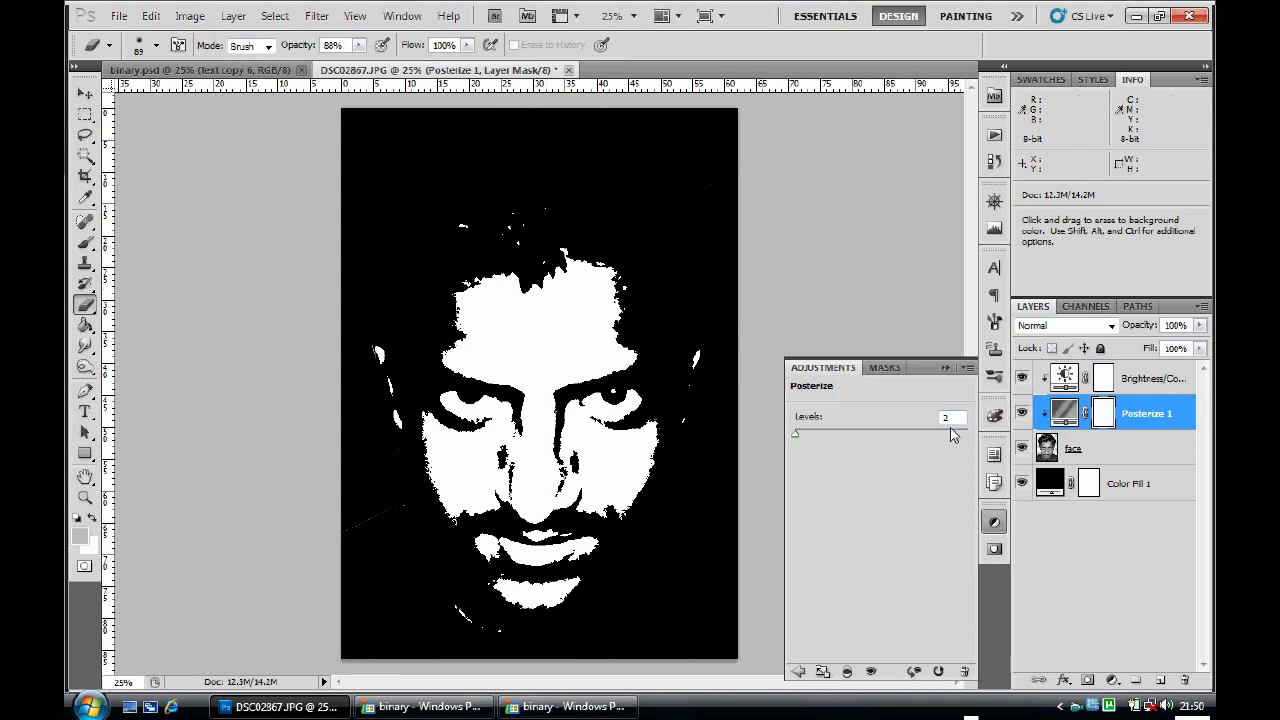
type("5")
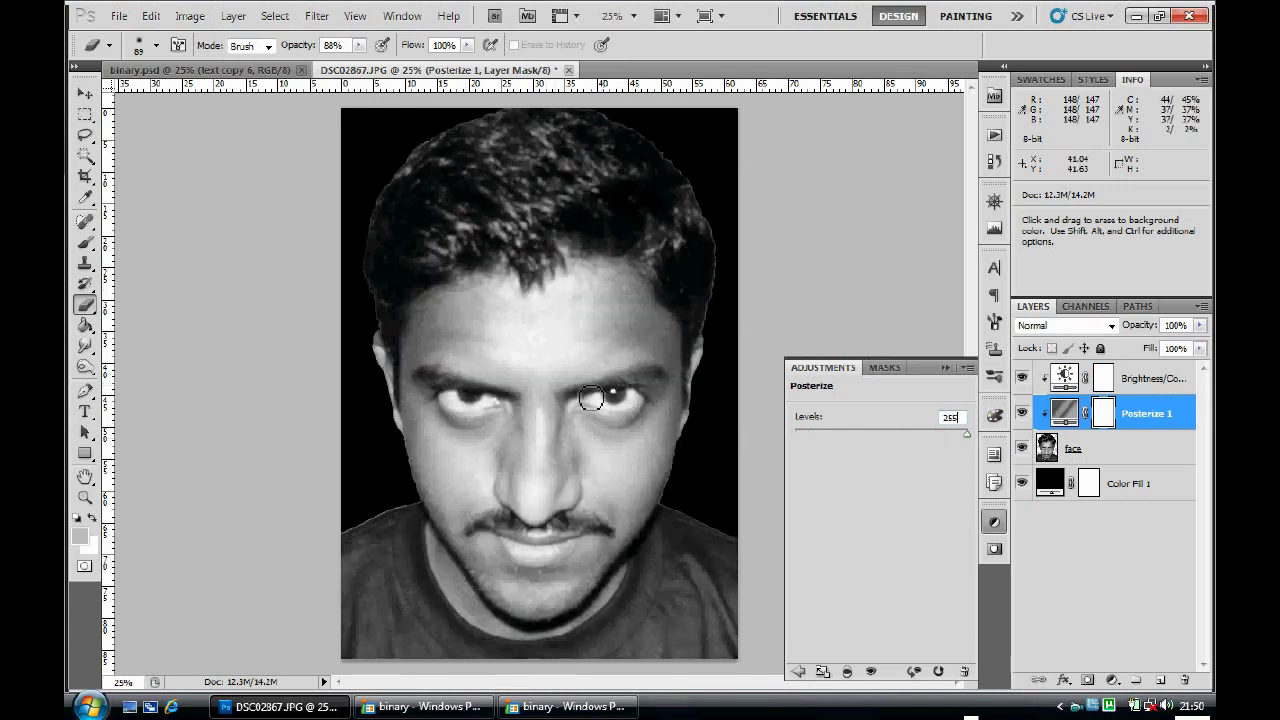
type("5")
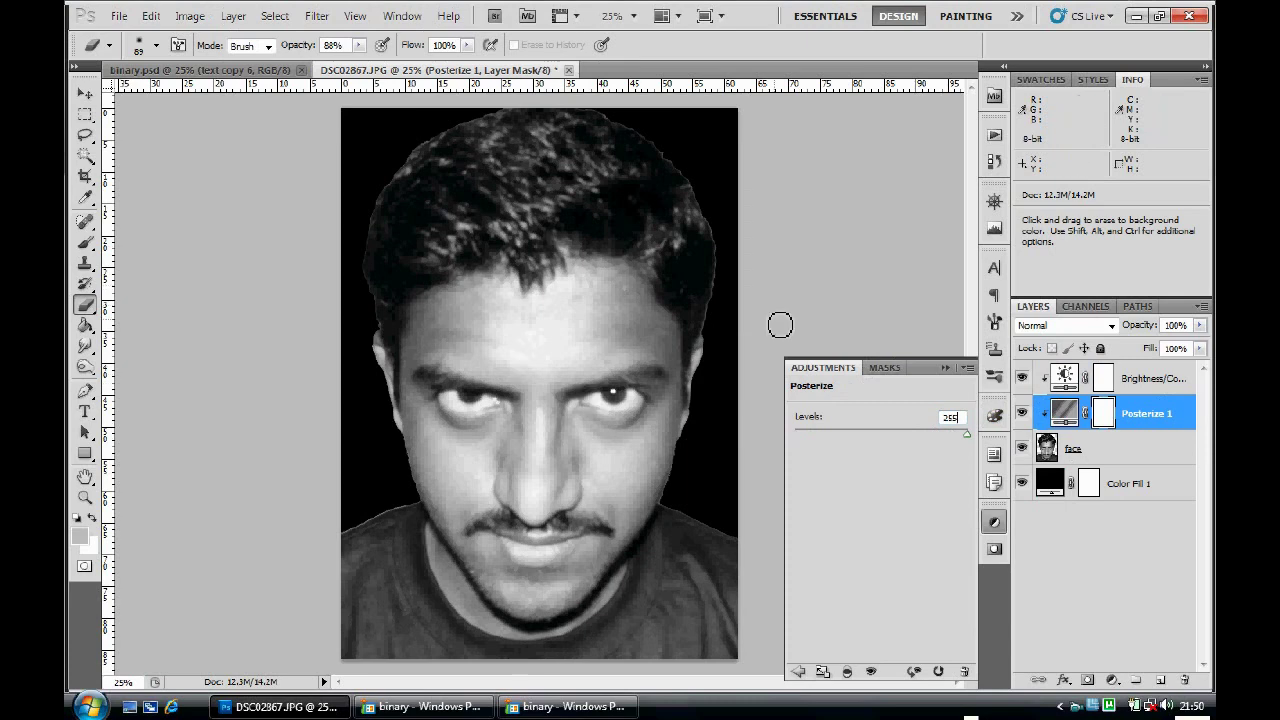
Set the Posterize levels to 4 and collapse the adjustment settings
key("BackSpace")
key("BackSpace")
key("BackSpace")
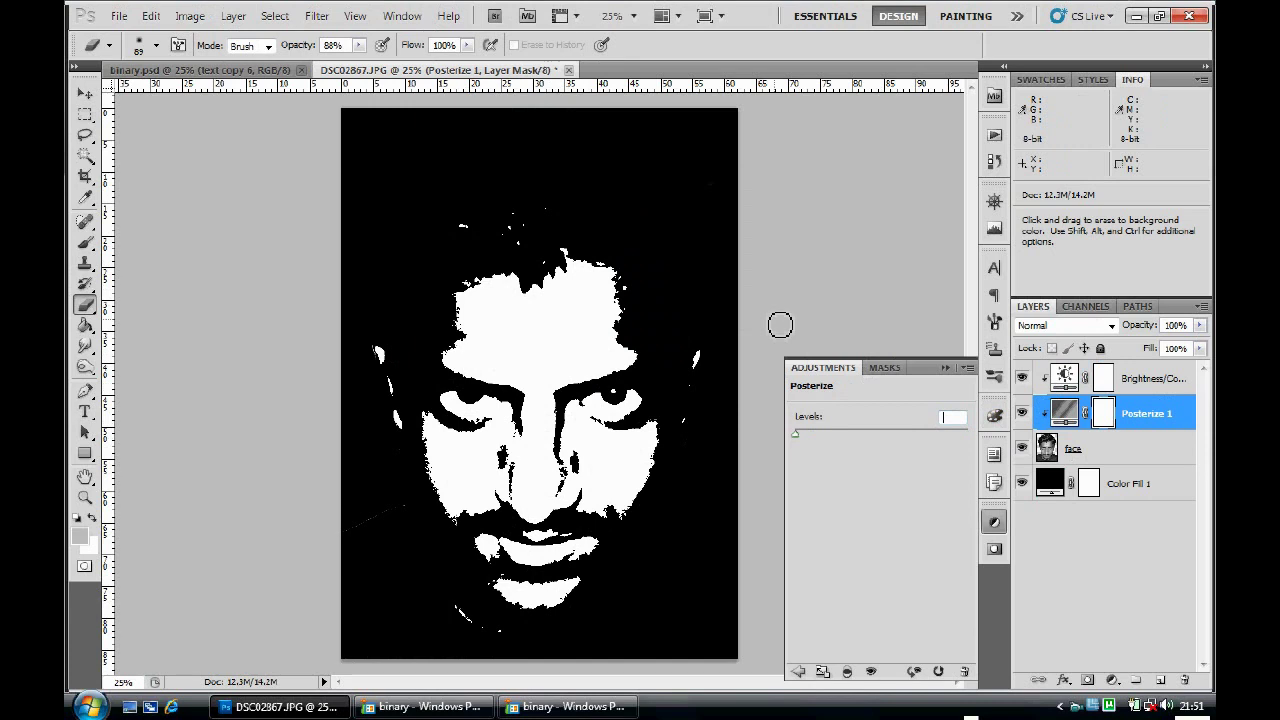
type("4")
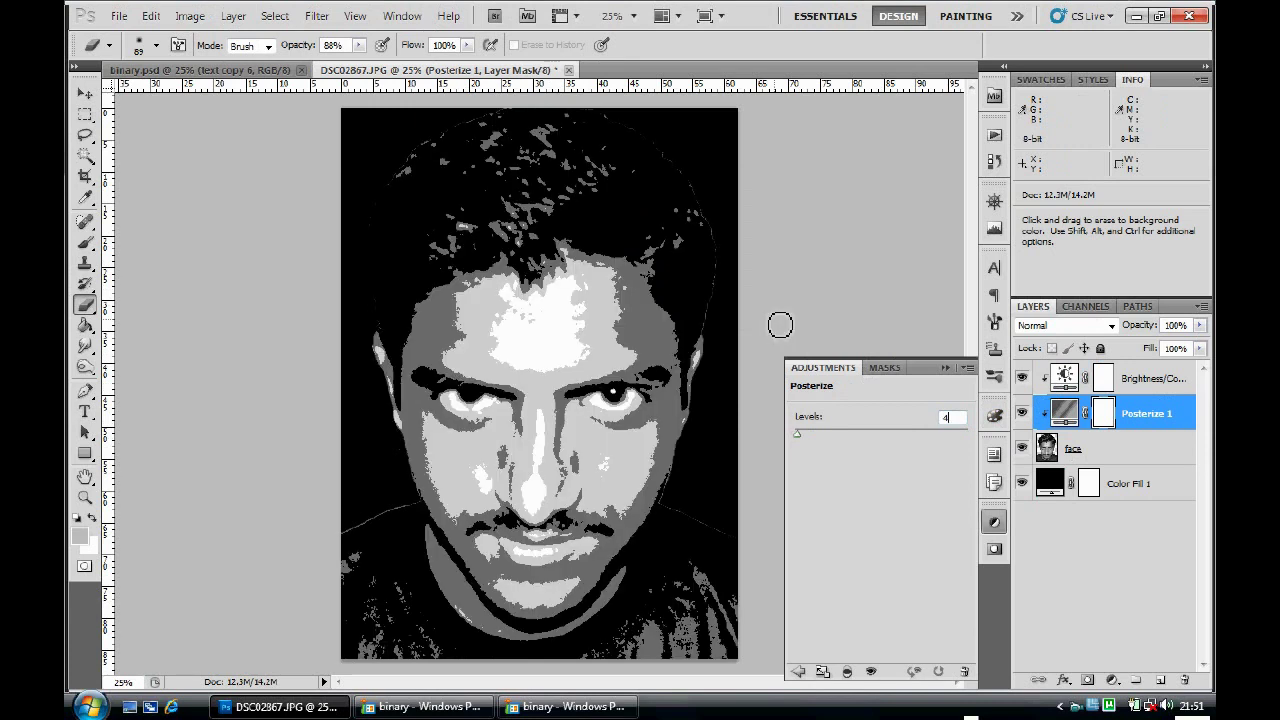
left_click(945, 369)
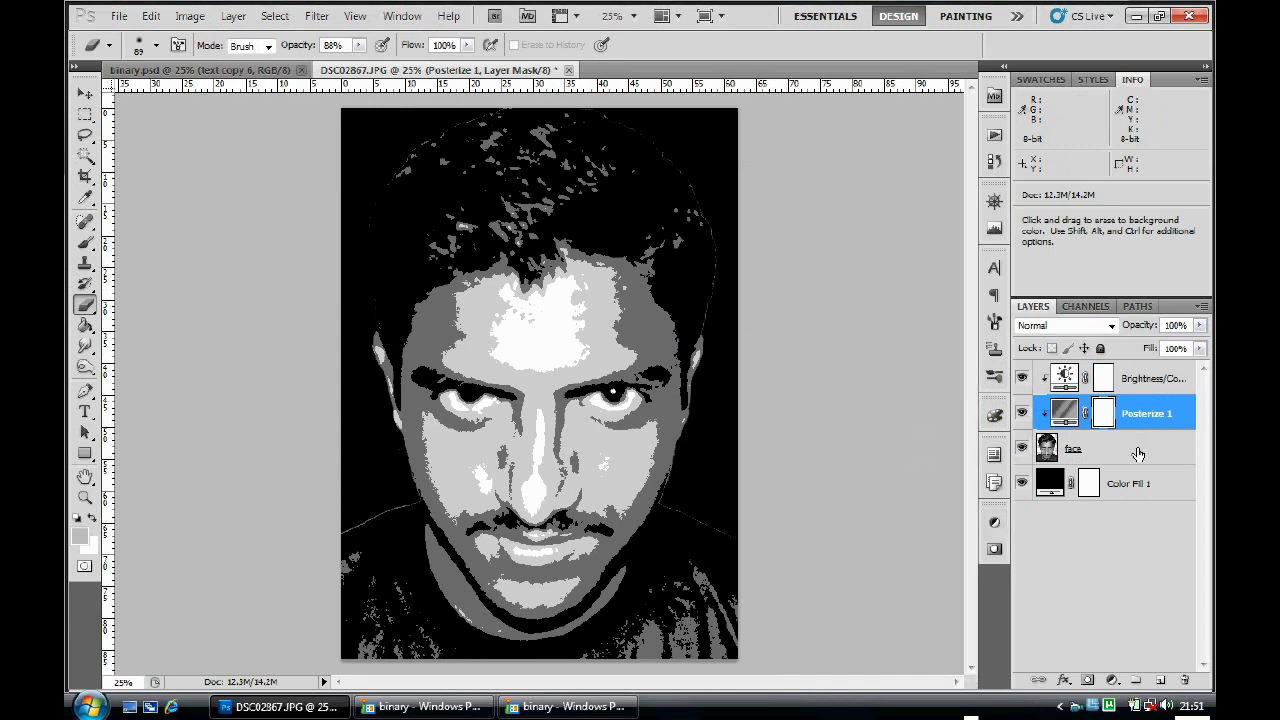
Move the Posterize layer above the Brightness/Contrast layer, keeping it clipped to face
left_click(1137, 449)
left_click(1150, 418)
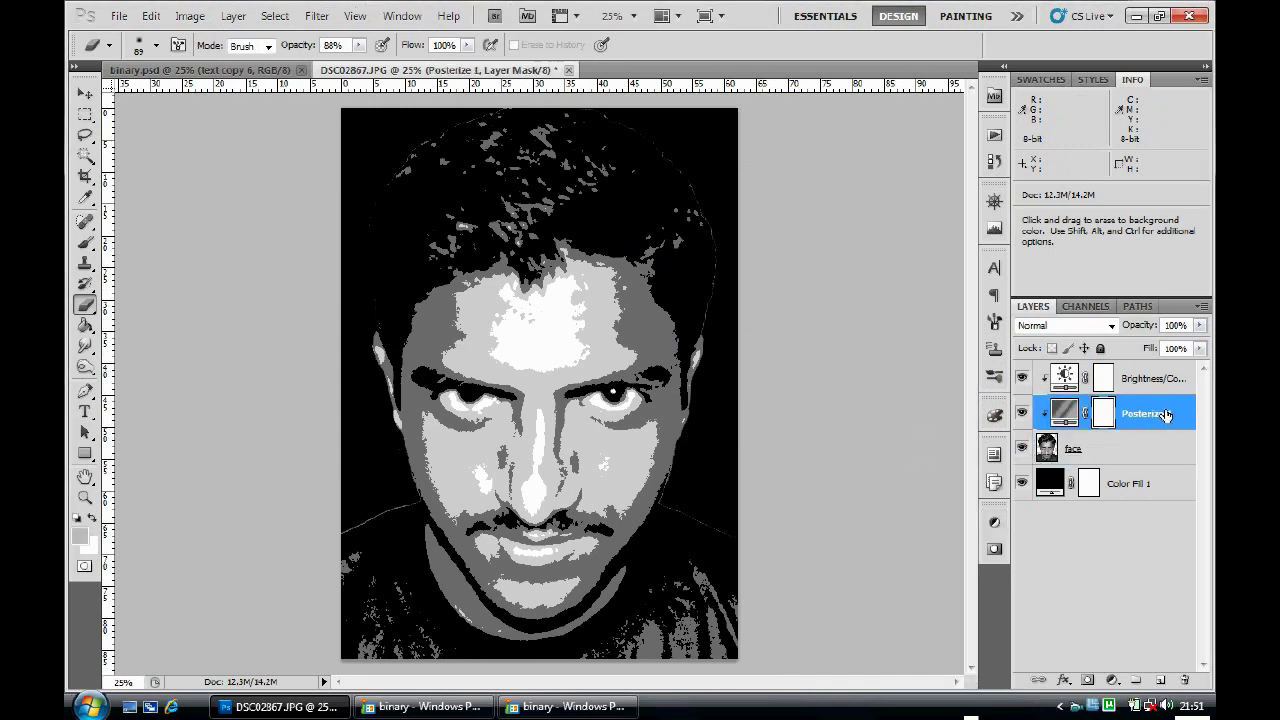
left_click_drag(1165, 418, 1163, 374)
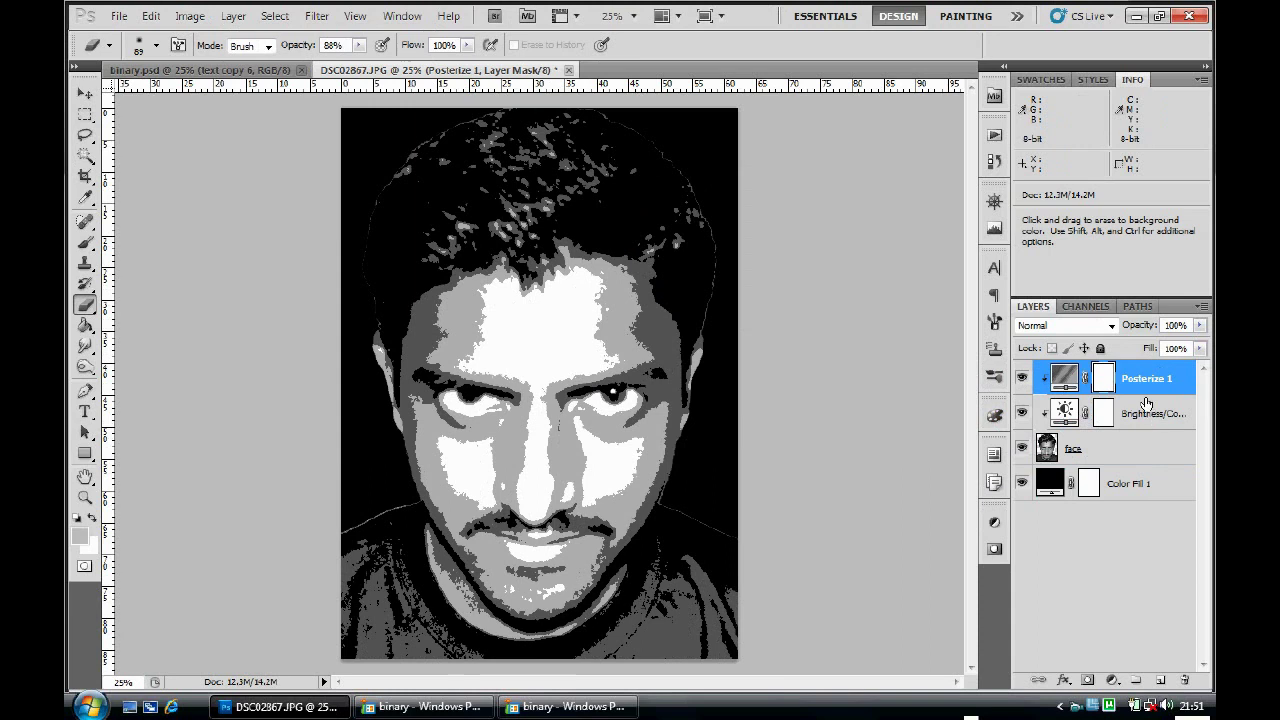
Raise the Brightness/Contrast layer's brightness to 45 and fine-tune its contrast
double_click(1066, 411)
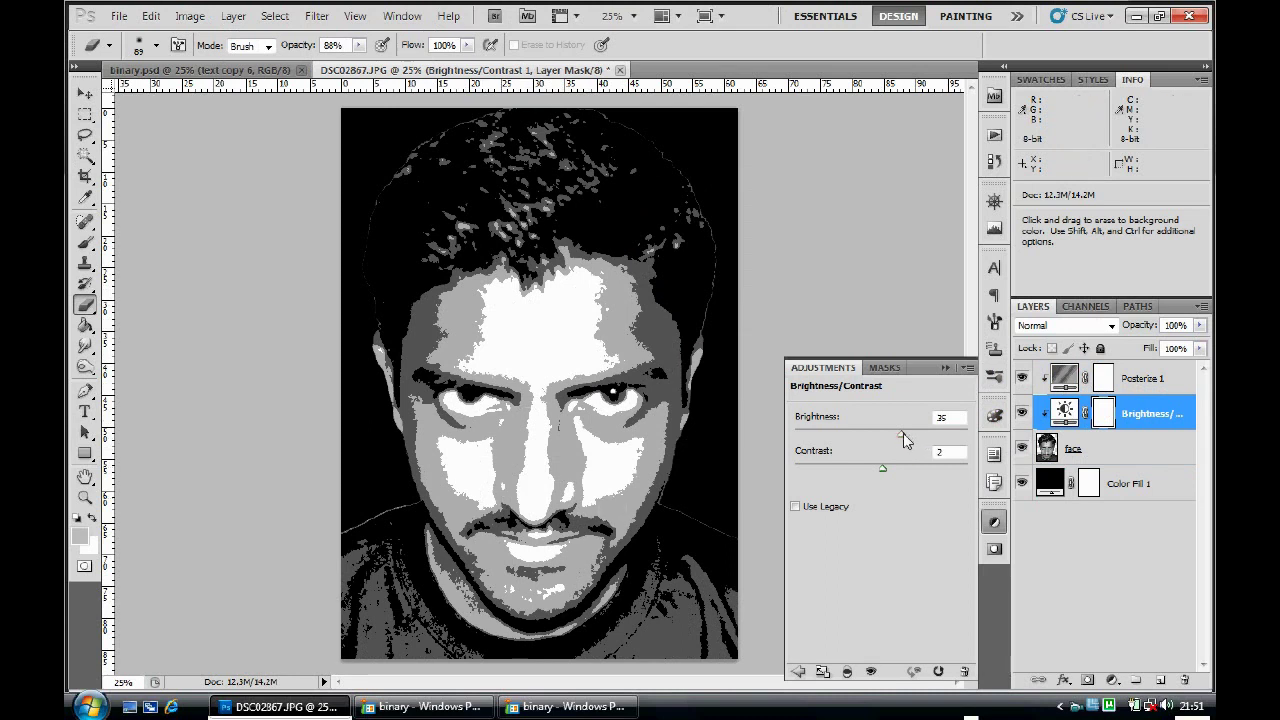
left_click_drag(903, 433, 908, 437)
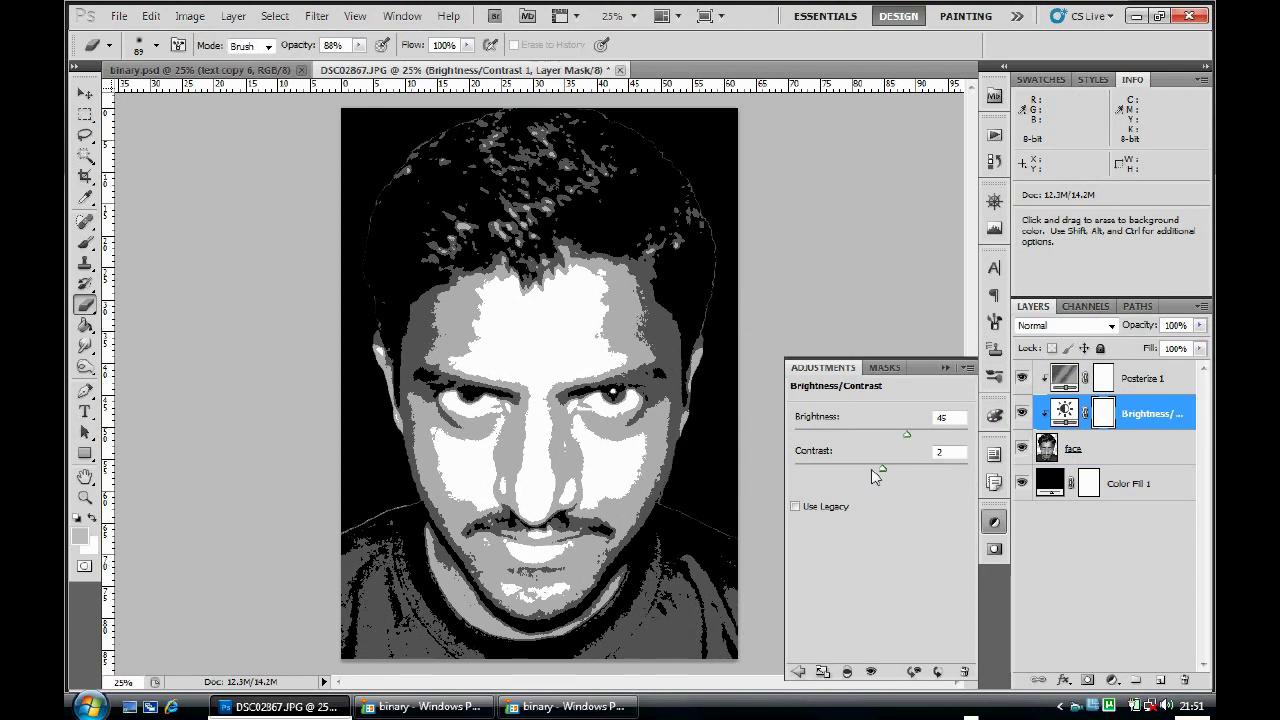
mouse_move(881, 467)
left_mouse_down()
mouse_move(871, 477)
mouse_move(886, 478)
left_mouse_up()
left_click(944, 368)
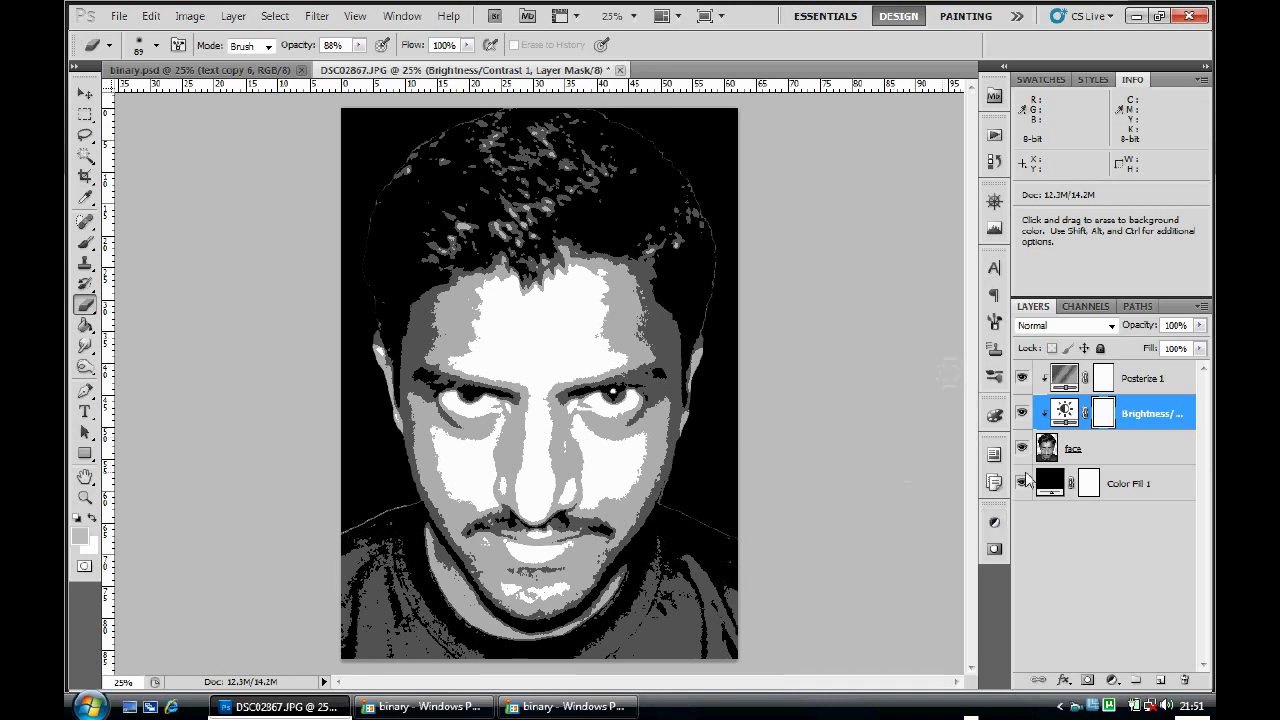
Group the Posterize, Brightness/Contrast, face and black fill layers and name the group poster
left_click(1140, 456)
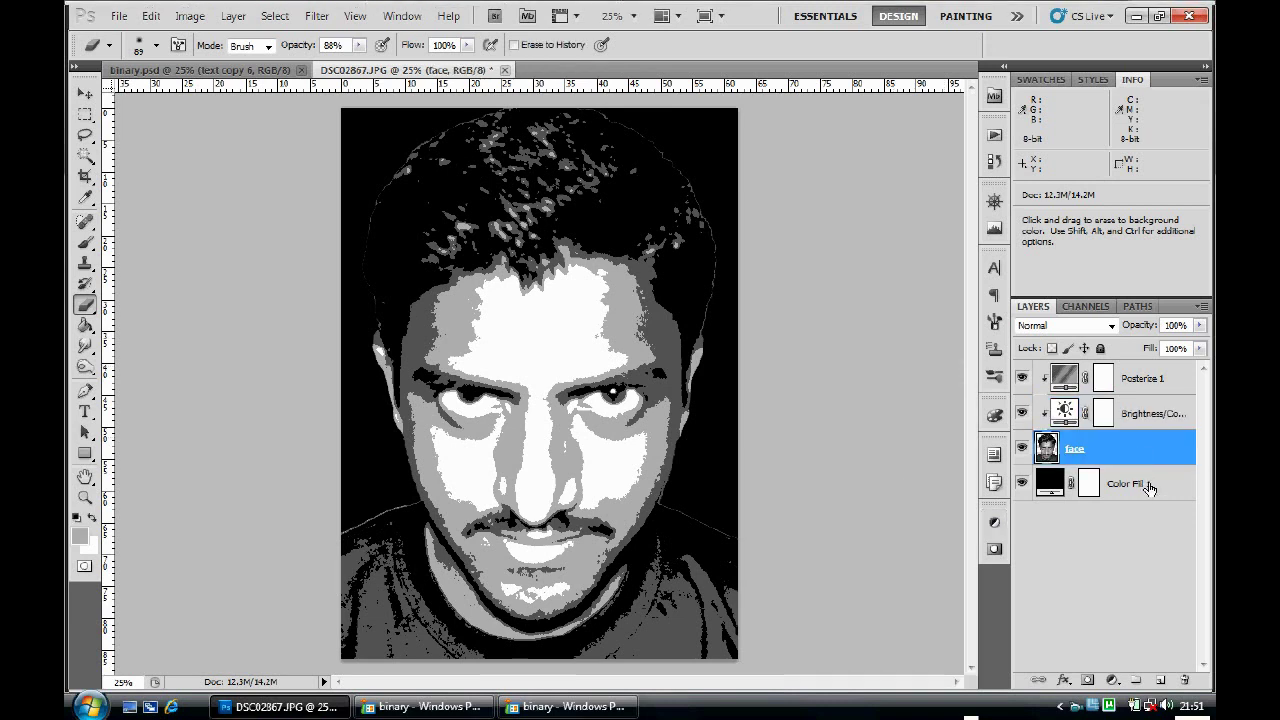
left_click(1160, 386)
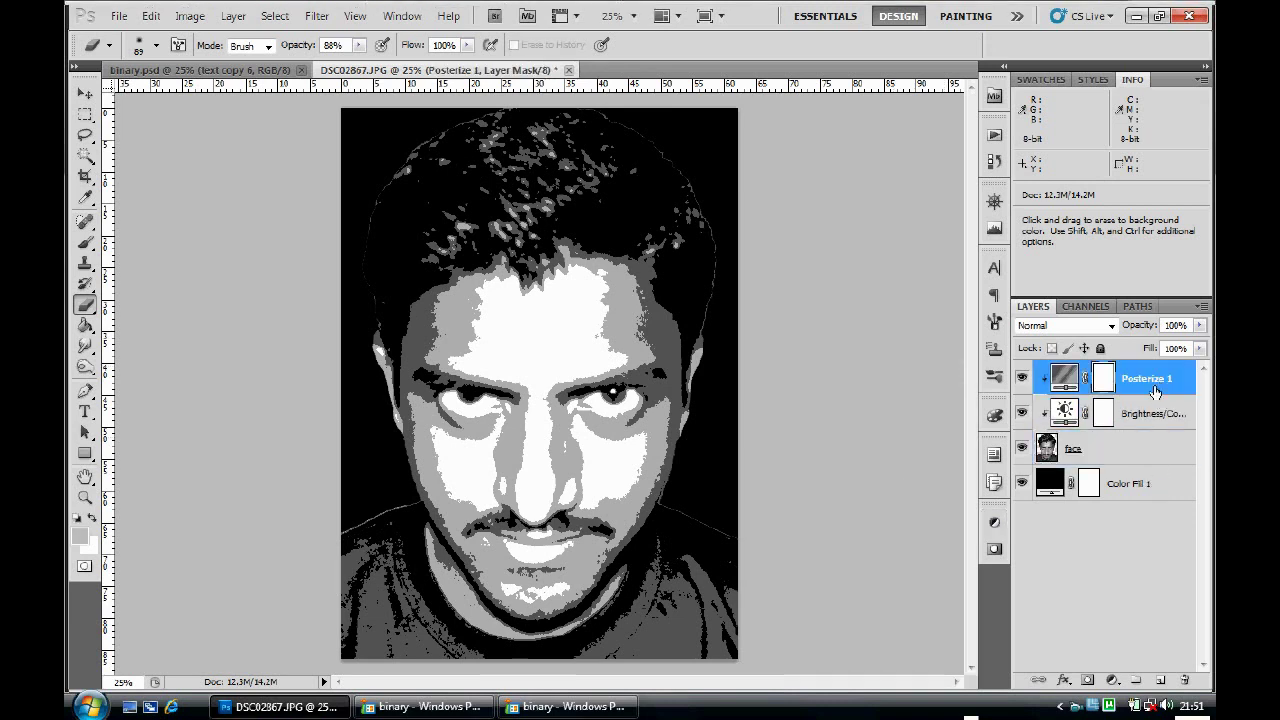
left_click(1160, 487, "shift")
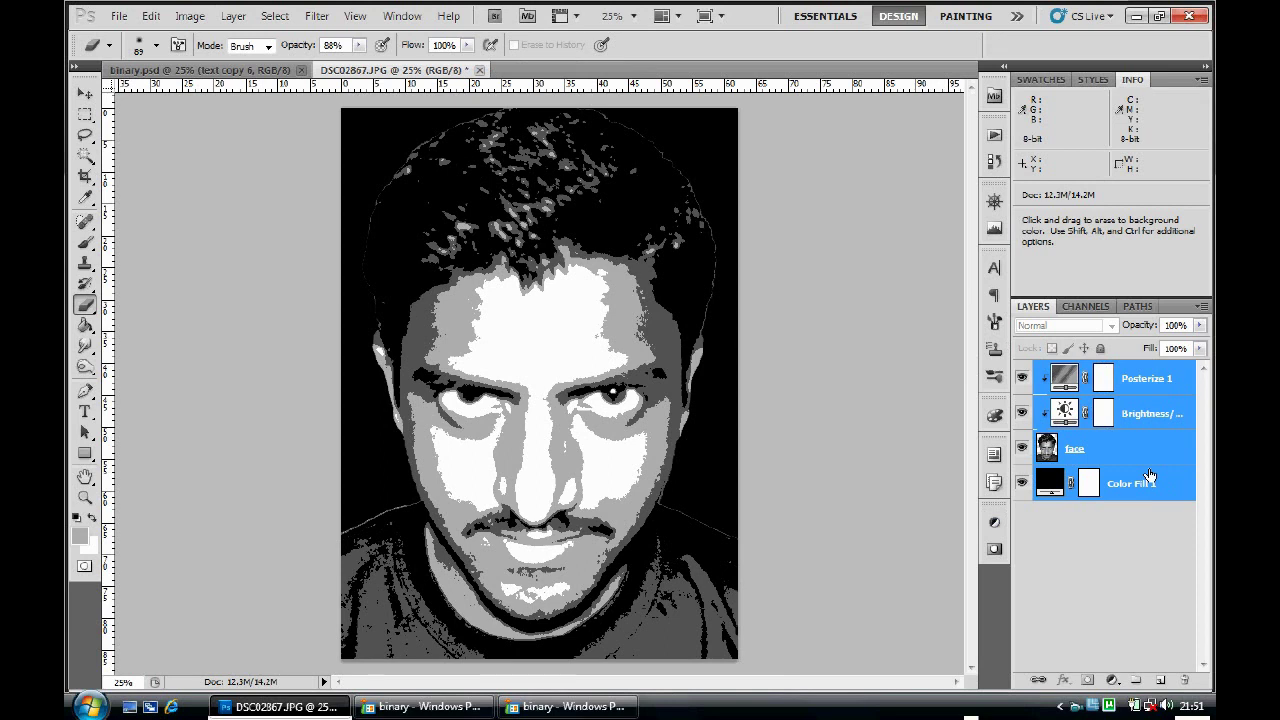
left_click_drag(1160, 495, 1135, 679)
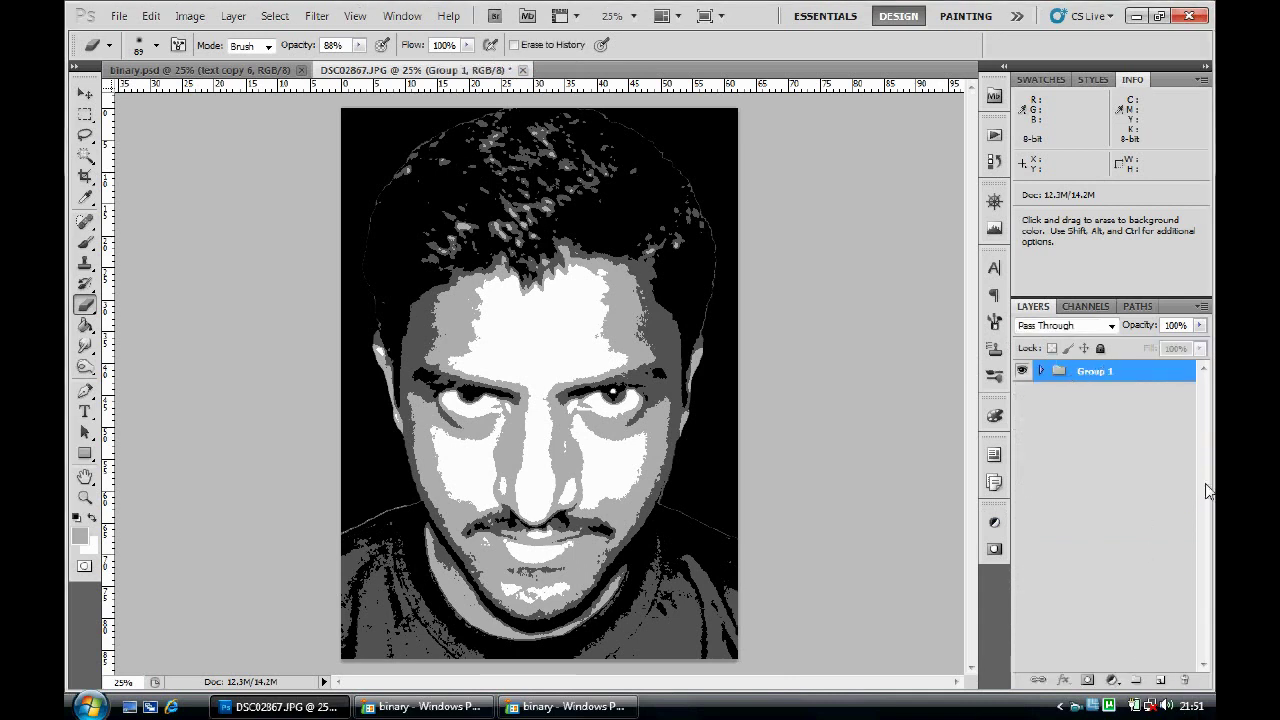
double_click(1096, 372)
type("doster")
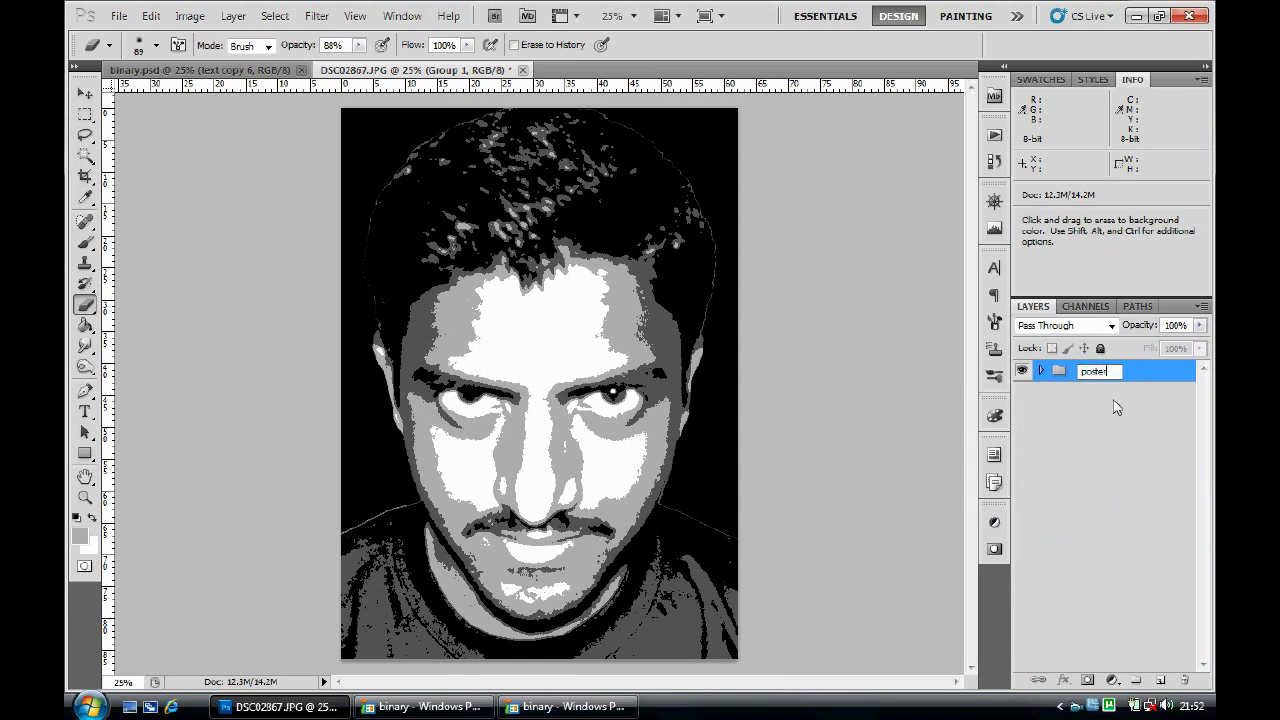
key("Return")
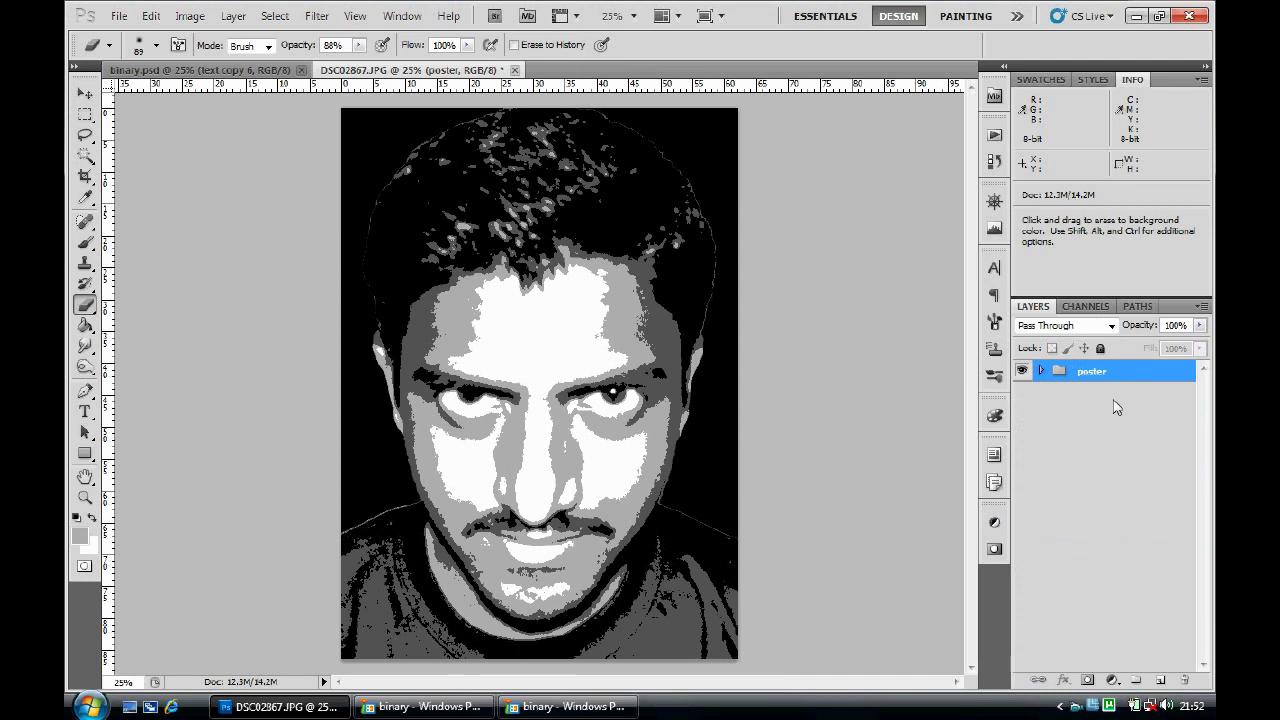
Duplicate the poster group and hide the original poster group beneath the copy
left_click(1098, 430)
left_click(1104, 372)
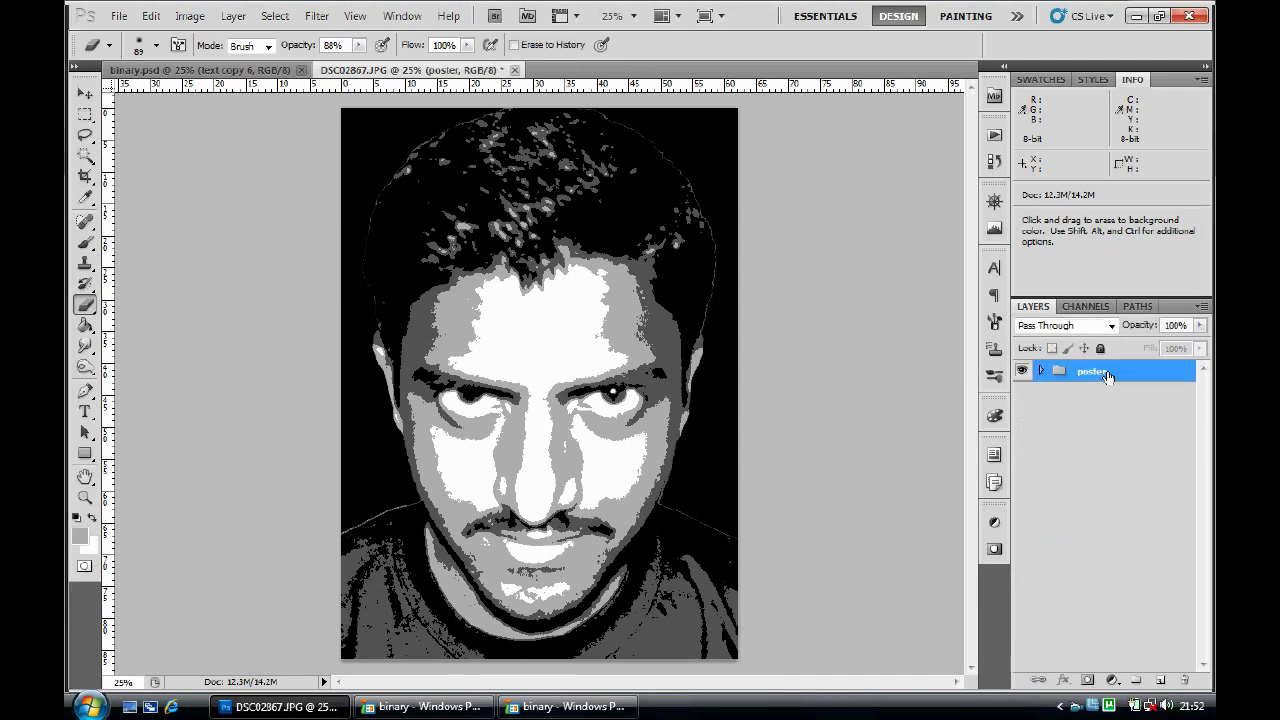
left_click_drag(1107, 376, 1160, 684)
left_click(1022, 392)
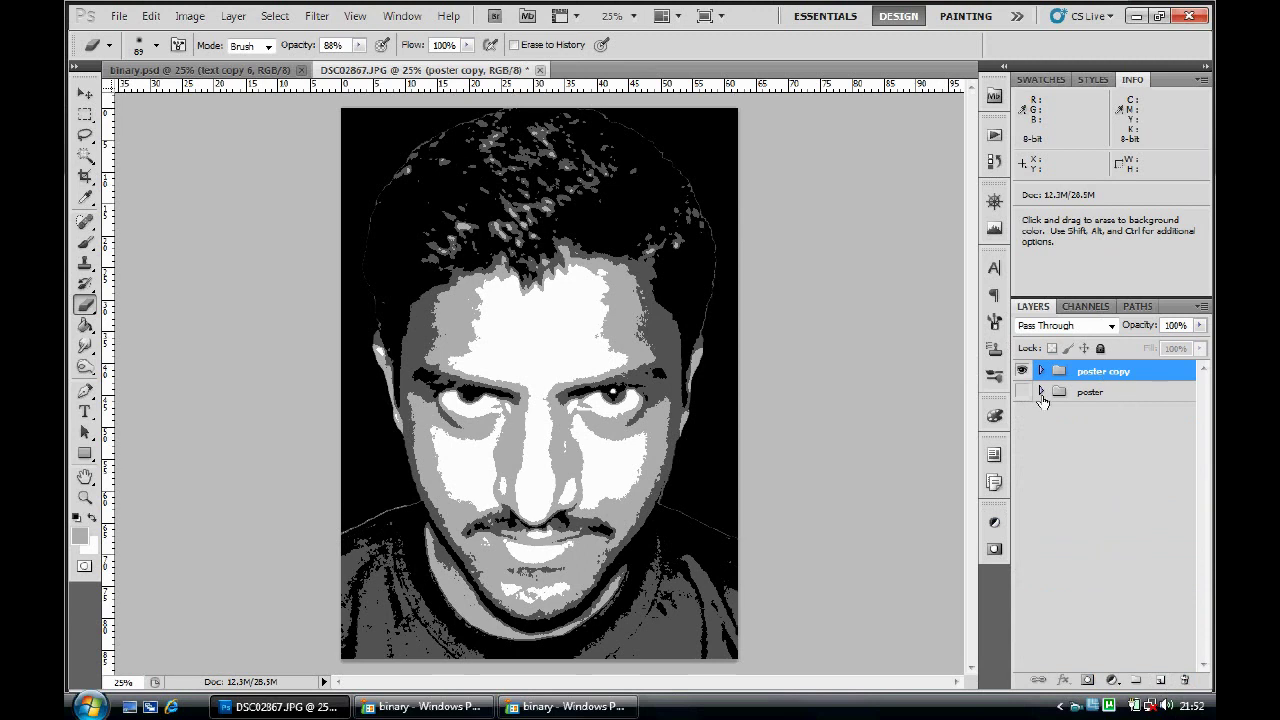
left_click(1116, 400)
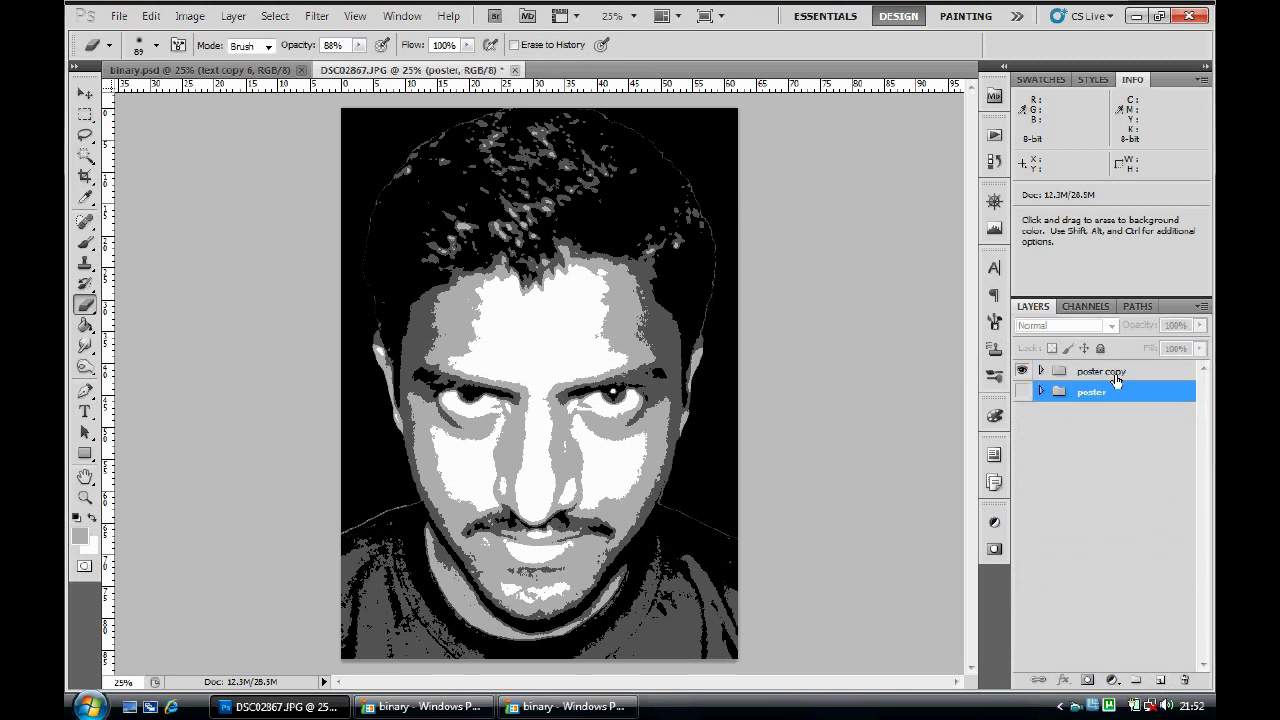